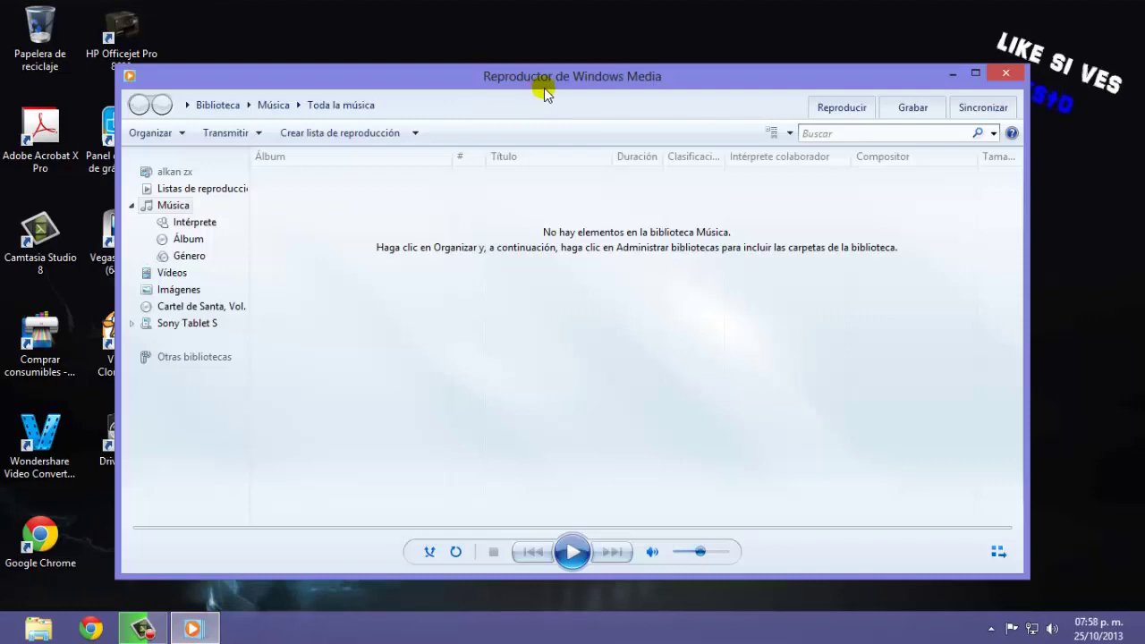
# - Close the media player and open the contents of the audio CD in drive J: in File Explorer
pyautogui.click(1007, 73)
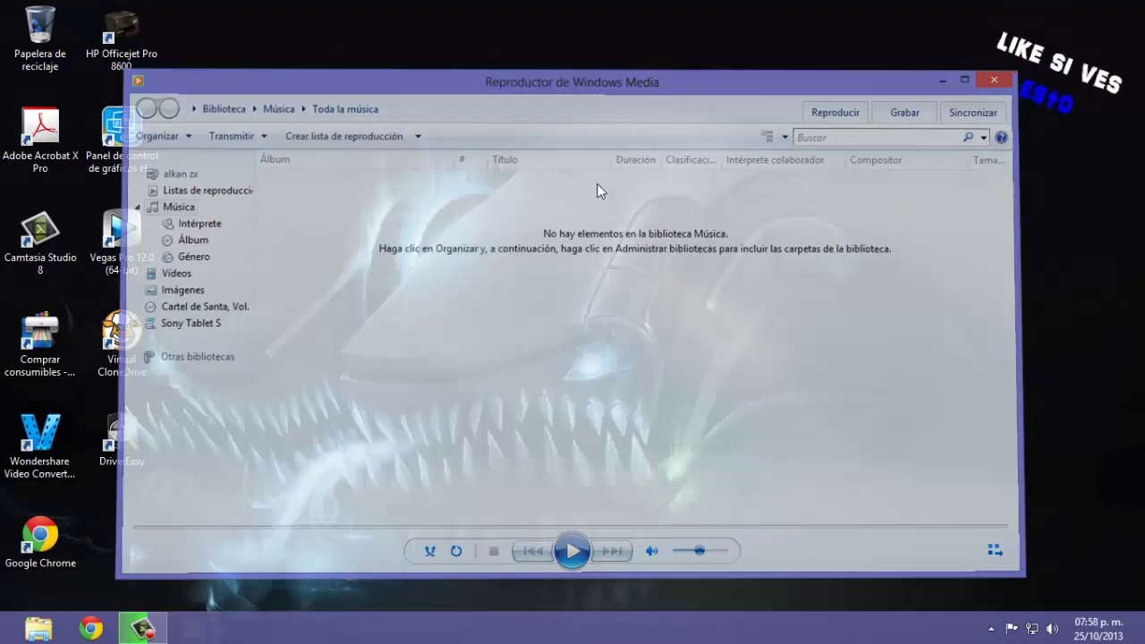
pyautogui.click(40, 632)
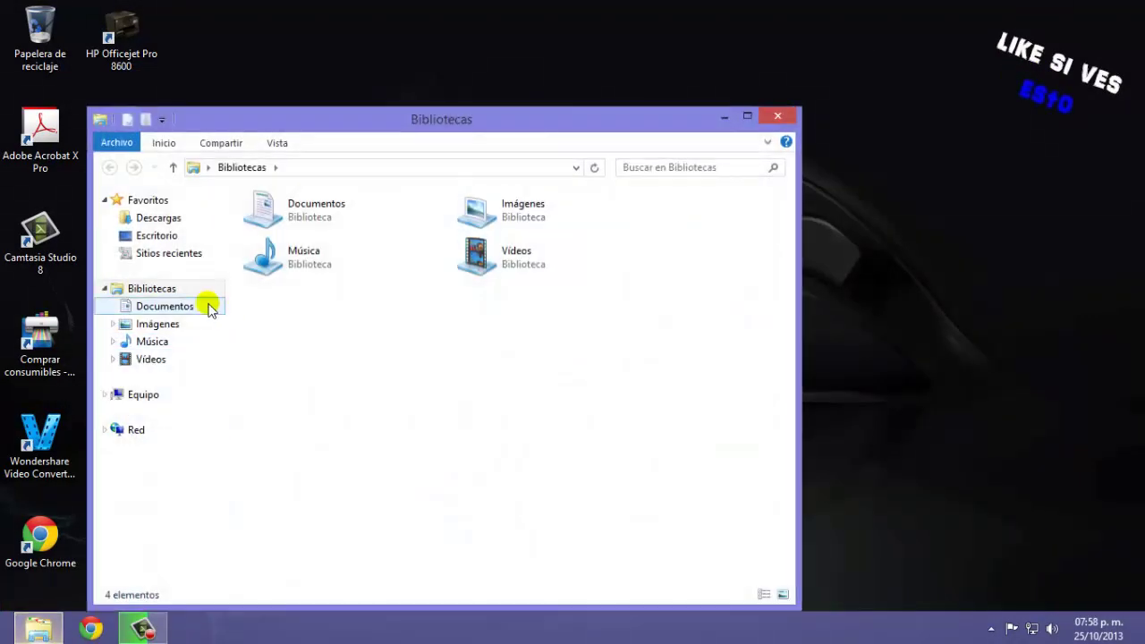
pyautogui.click(220, 399)
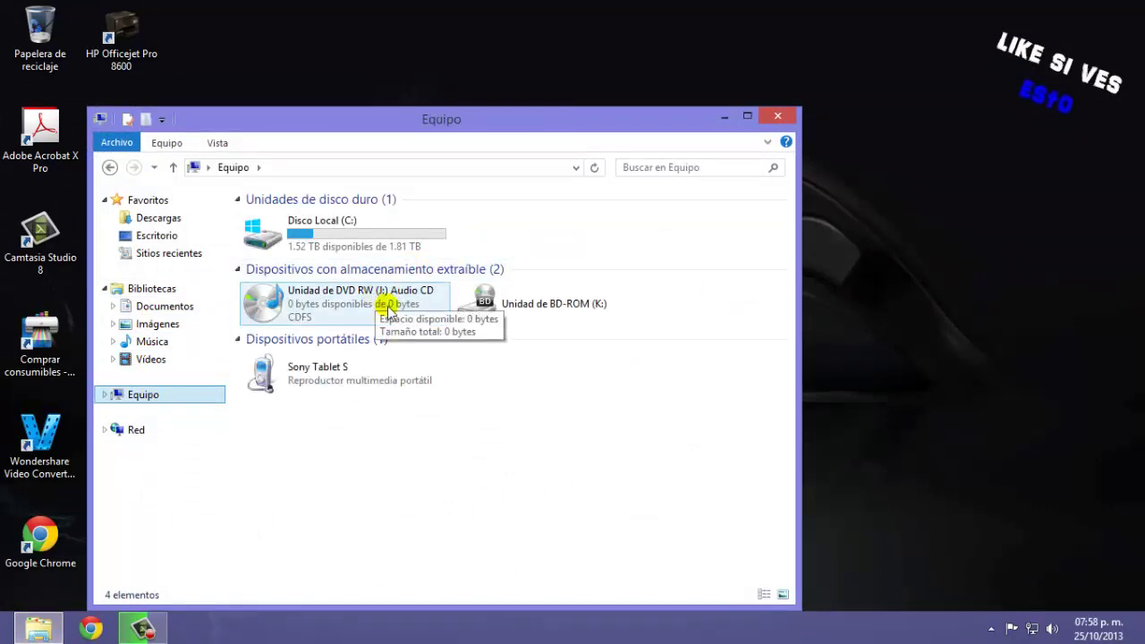
pyautogui.rightClick(381, 299)
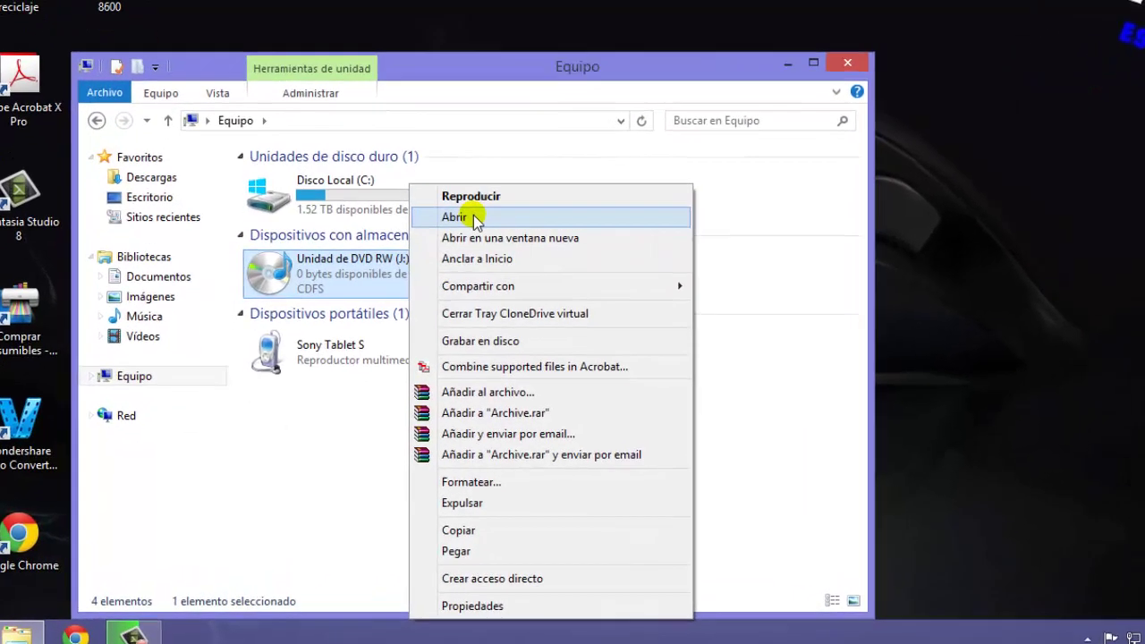
pyautogui.click(474, 218)
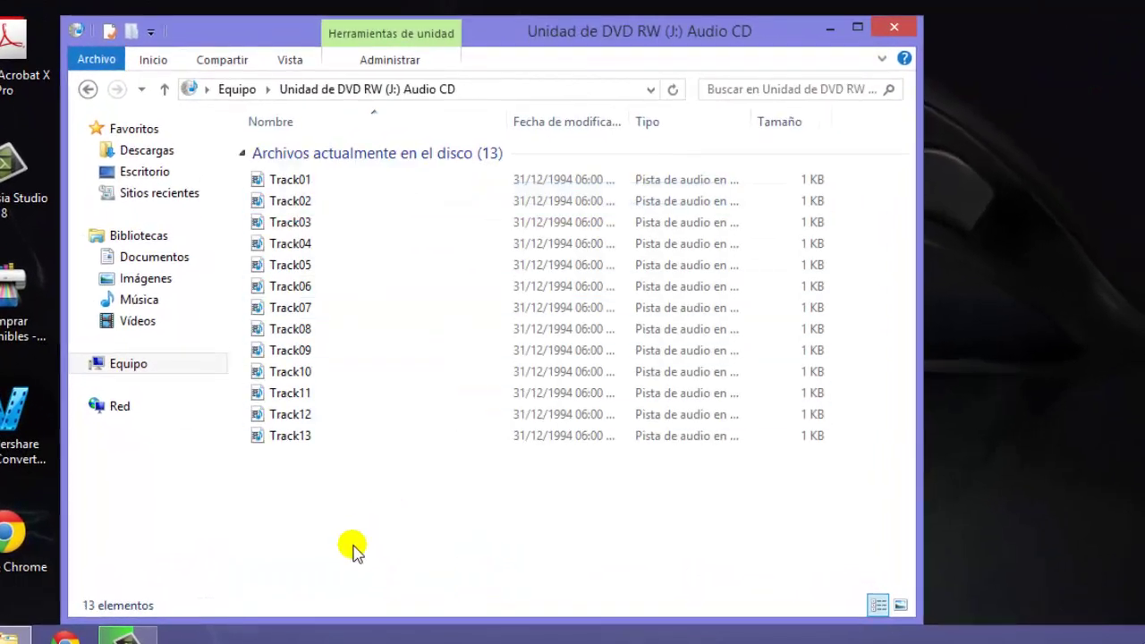
pyautogui.moveTo(344, 545); pyautogui.dragTo(310, 166)
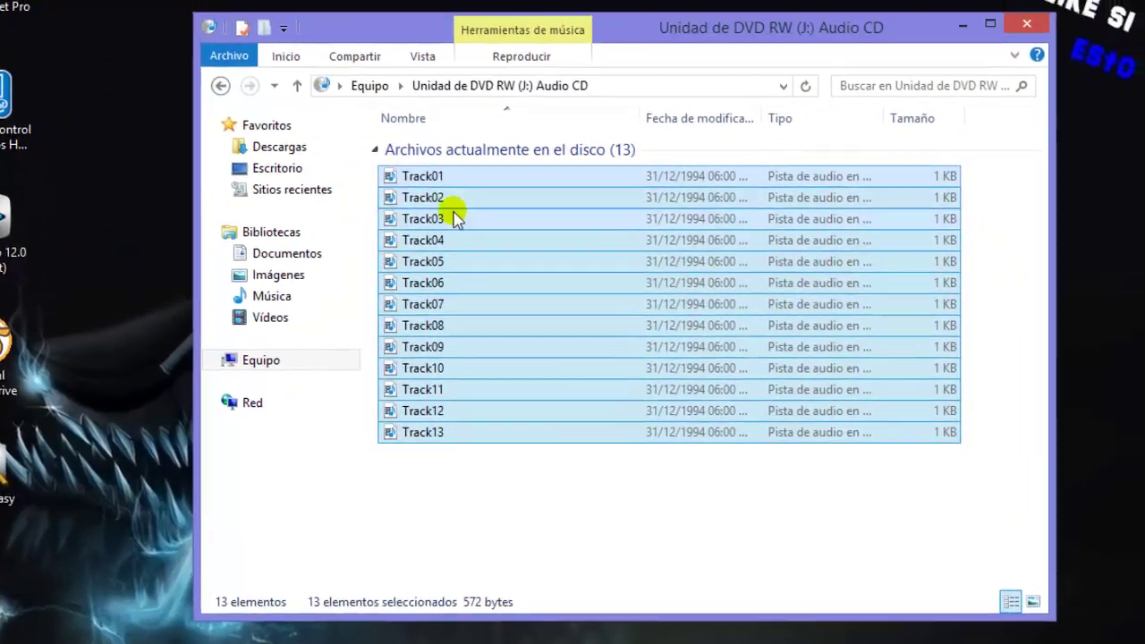
pyautogui.click(330, 506)
pyautogui.moveTo(449, 501); pyautogui.dragTo(447, 204)
pyautogui.click(448, 485)
pyautogui.moveTo(474, 516); pyautogui.dragTo(474, 161)
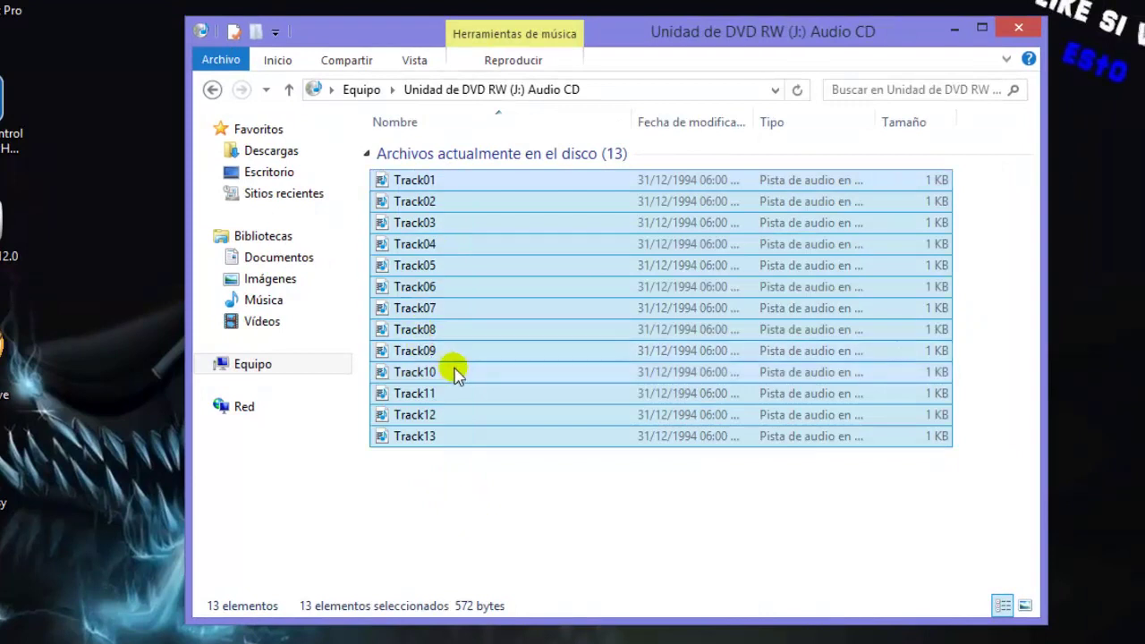
pyautogui.moveTo(454, 373); pyautogui.dragTo(493, 493)
pyautogui.click(493, 490)
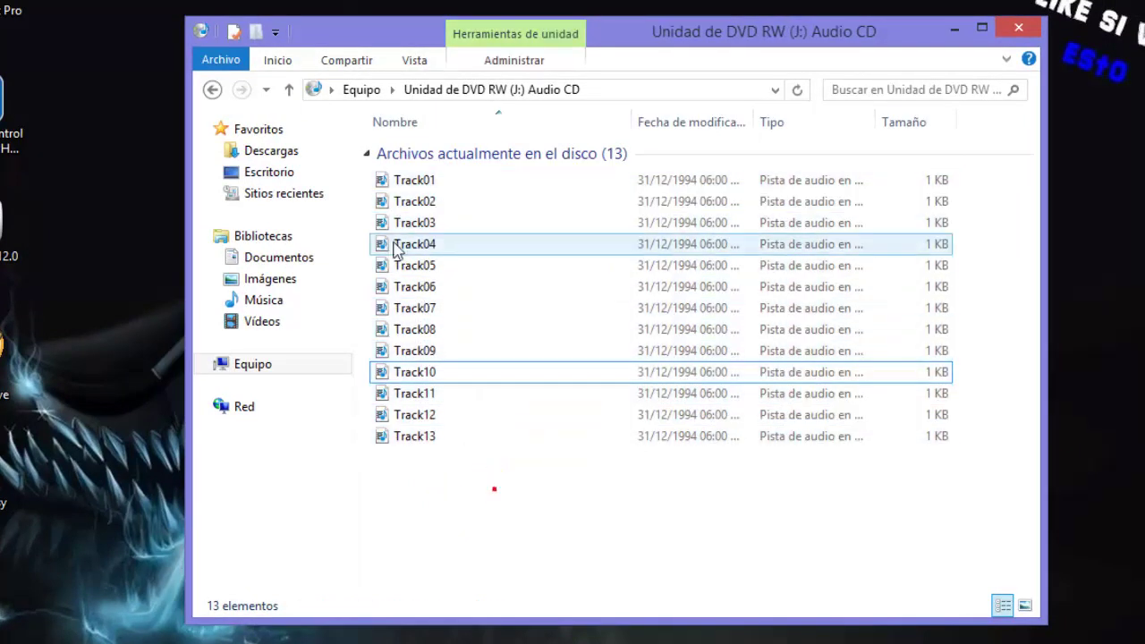
# - Return to Equipo, play the audio CD in drive J:, and switch Windows Media Player to its library view
pyautogui.click(213, 89)
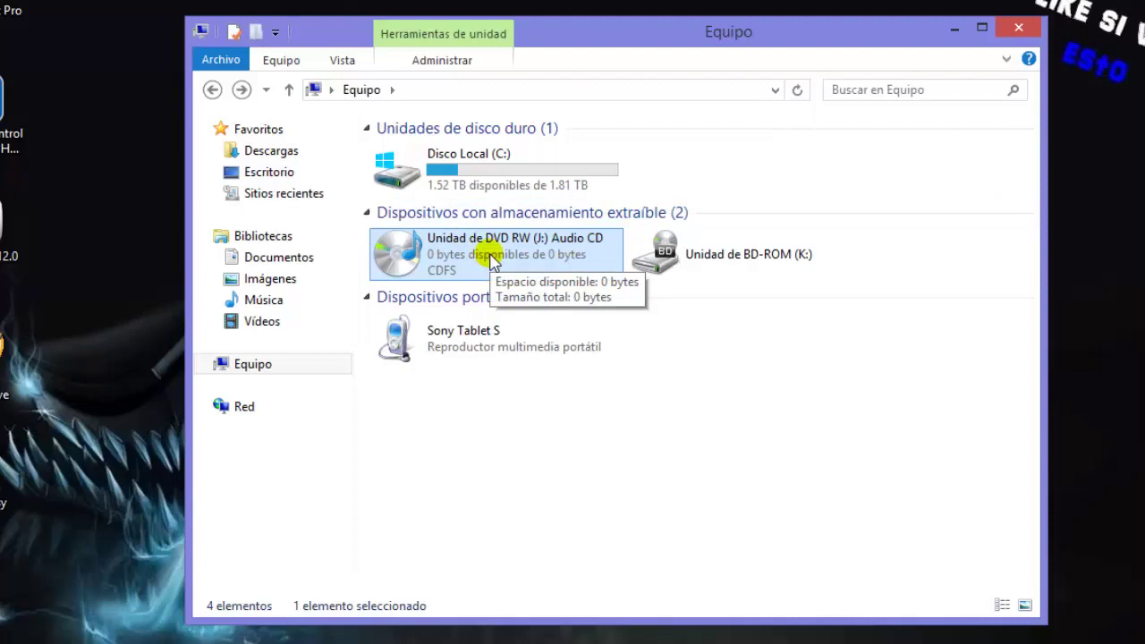
pyautogui.rightClick(491, 260)
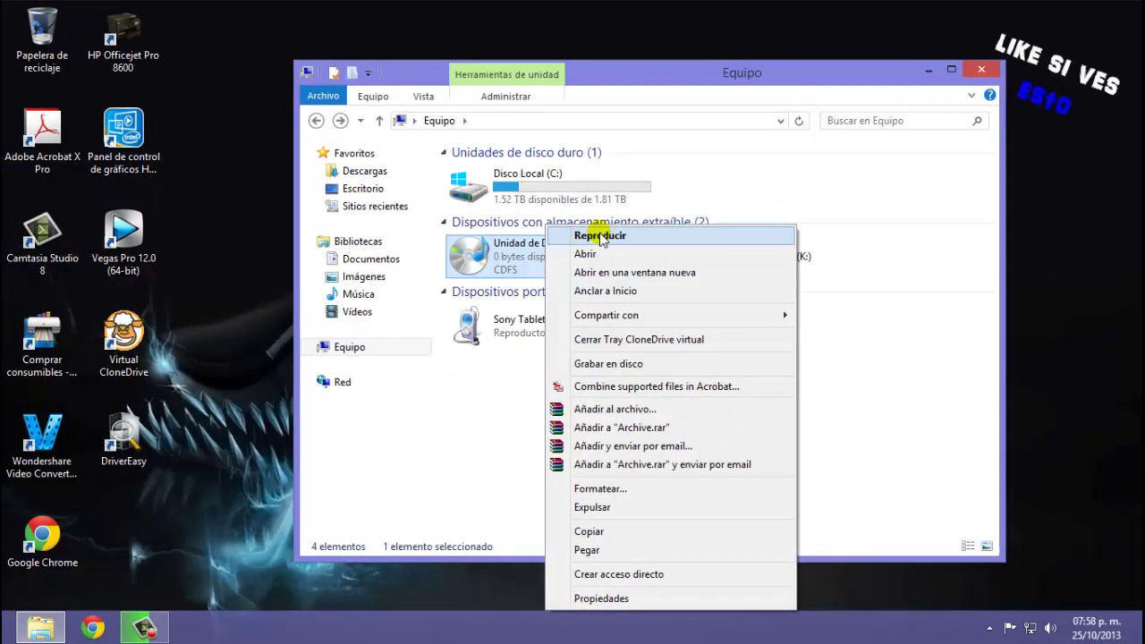
pyautogui.click(599, 236)
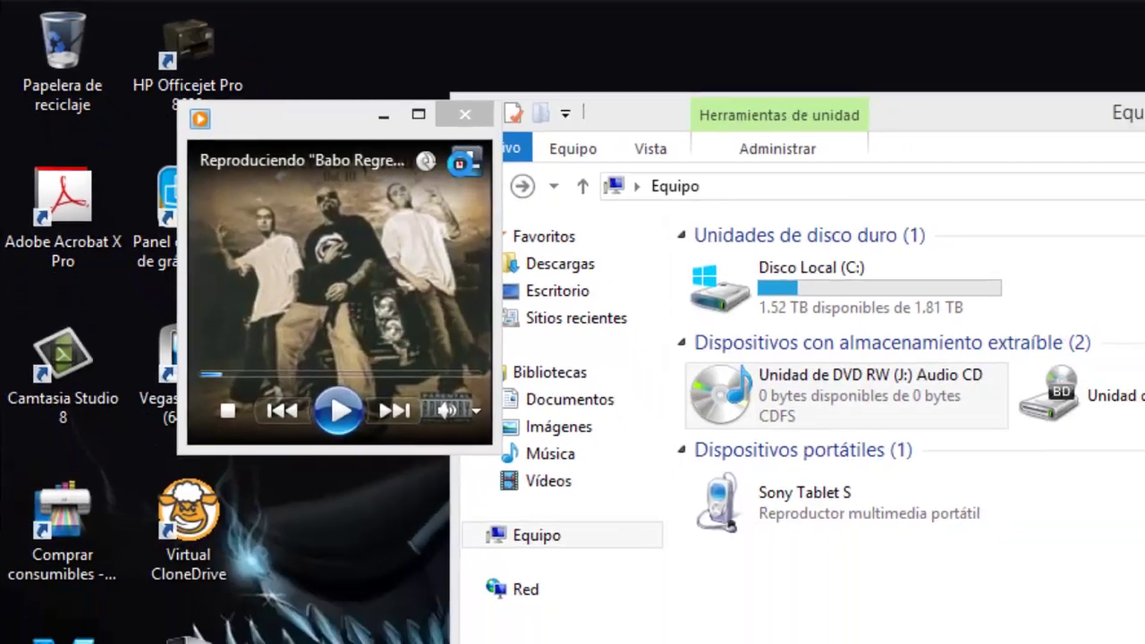
pyautogui.click(588, 208)
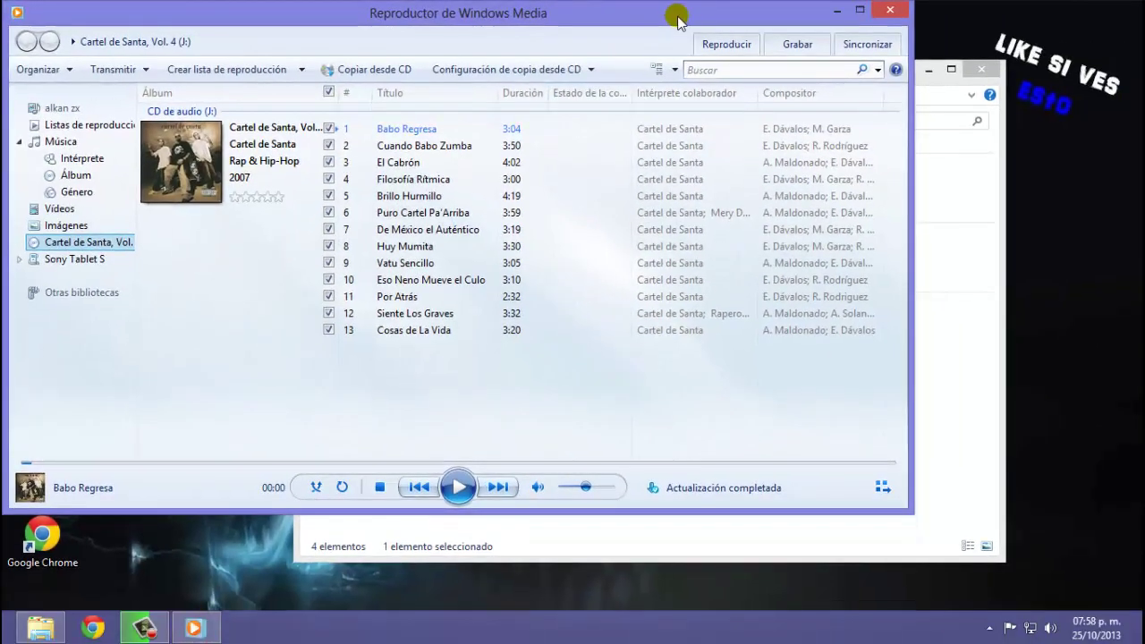
pyautogui.moveTo(678, 18); pyautogui.dragTo(812, 67)
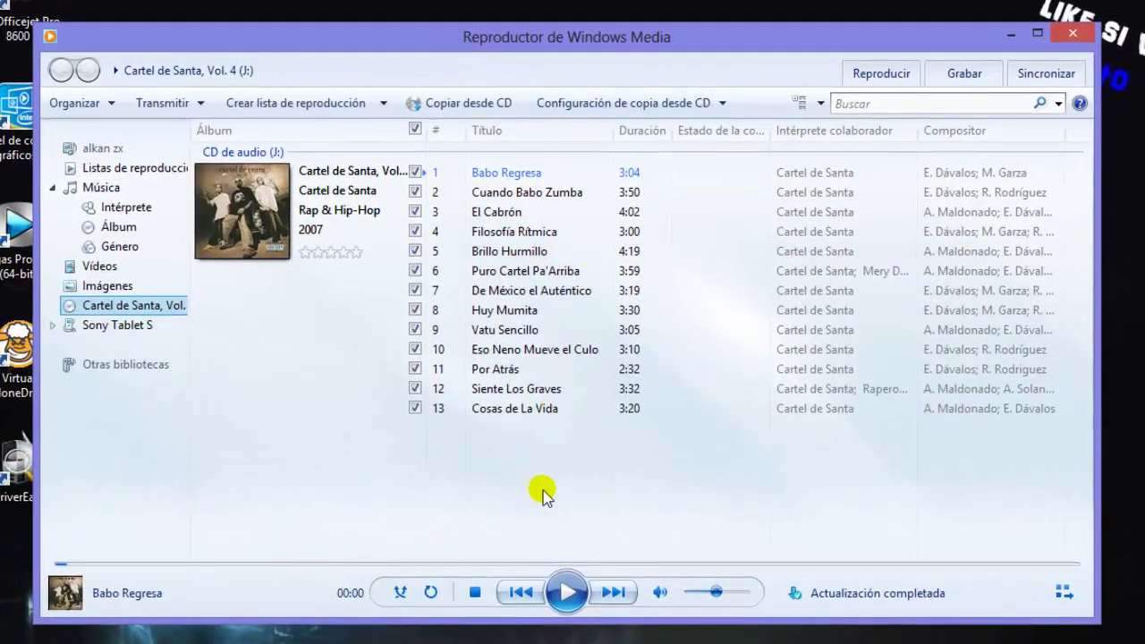
pyautogui.moveTo(542, 490); pyautogui.dragTo(474, 143)
pyautogui.moveTo(605, 498); pyautogui.dragTo(496, 144)
pyautogui.moveTo(635, 467); pyautogui.dragTo(414, 143)
pyautogui.click(544, 460)
pyautogui.moveTo(601, 466); pyautogui.dragTo(486, 141)
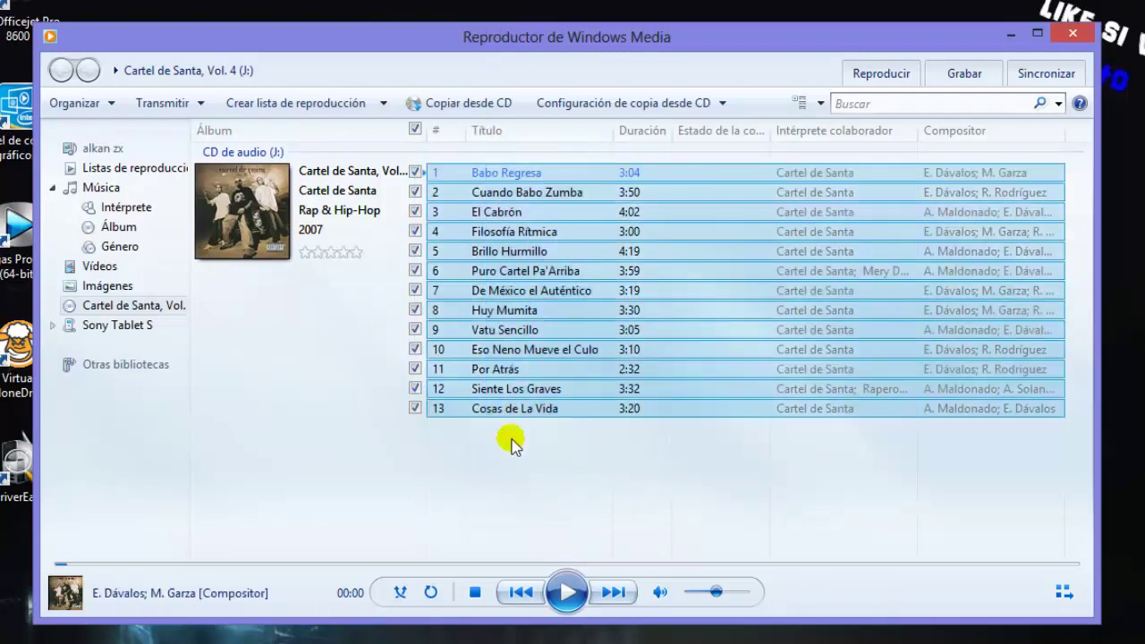
pyautogui.click(531, 507)
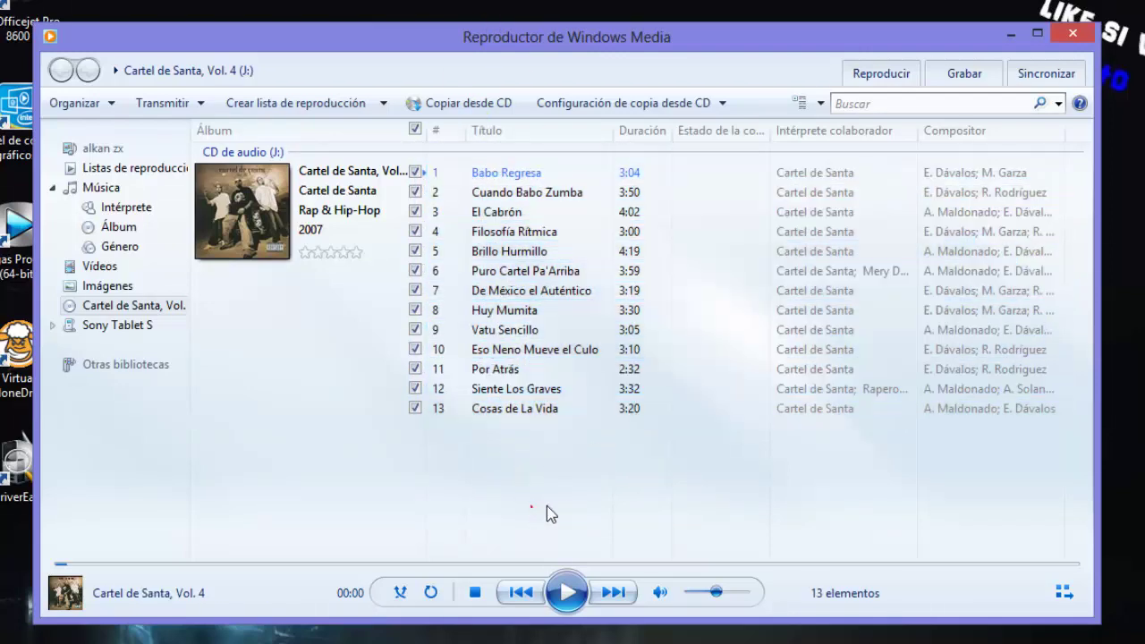
pyautogui.moveTo(551, 513); pyautogui.dragTo(466, 144)
pyautogui.click(526, 466)
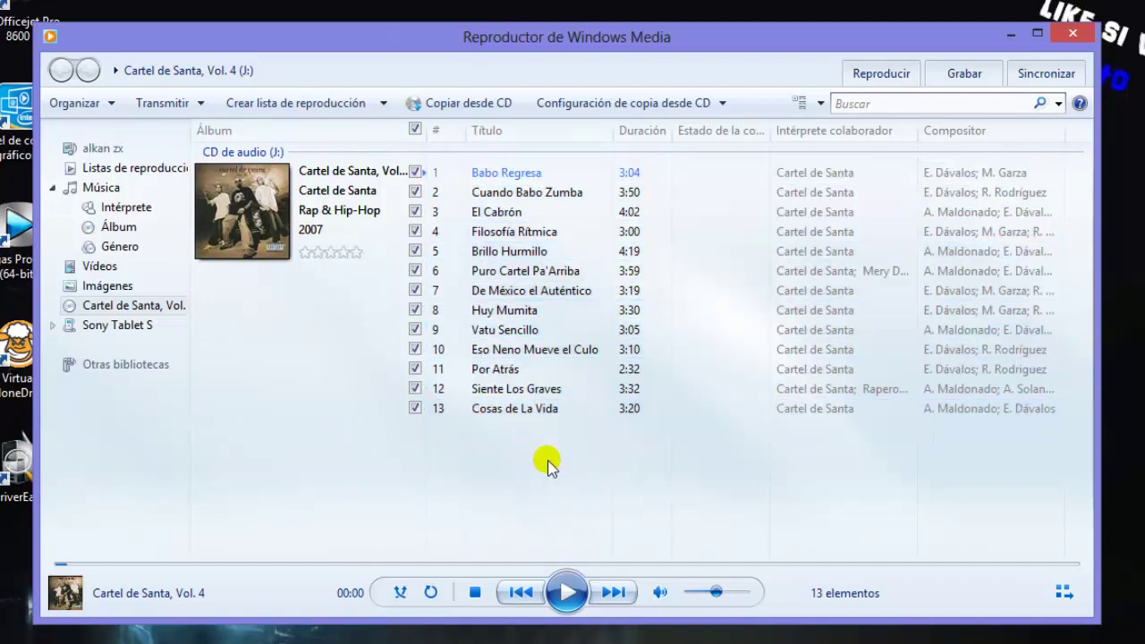
pyautogui.moveTo(581, 508); pyautogui.dragTo(506, 136)
pyautogui.click(528, 445)
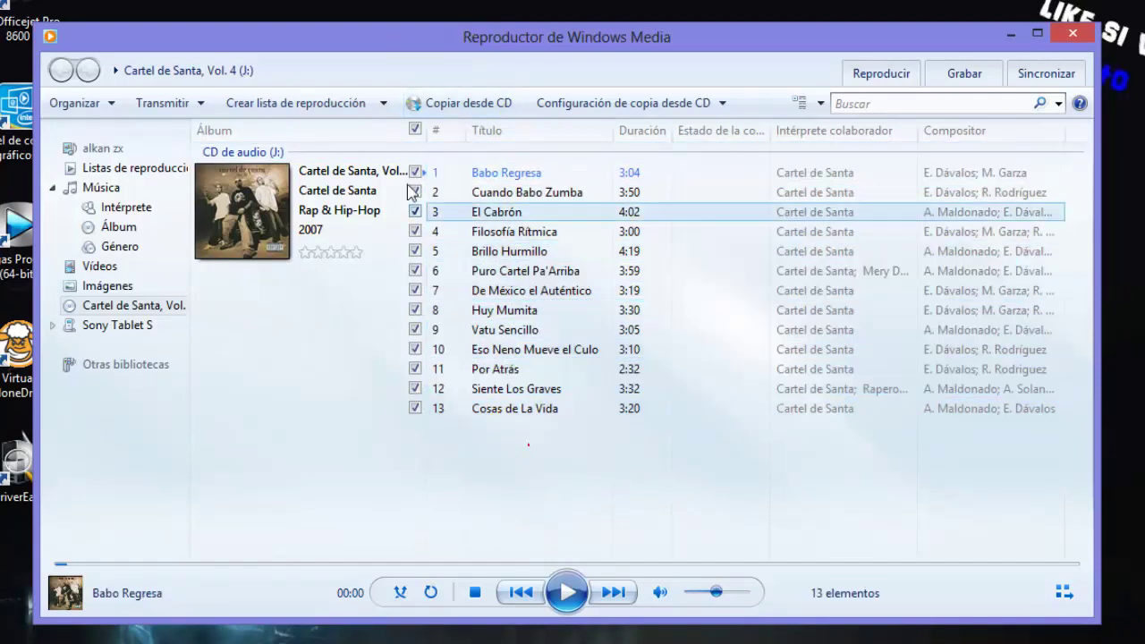
# - Uncheck all the CD tracks and mark only track 9, Vatu Sencillo, for copying
pyautogui.click(414, 128)
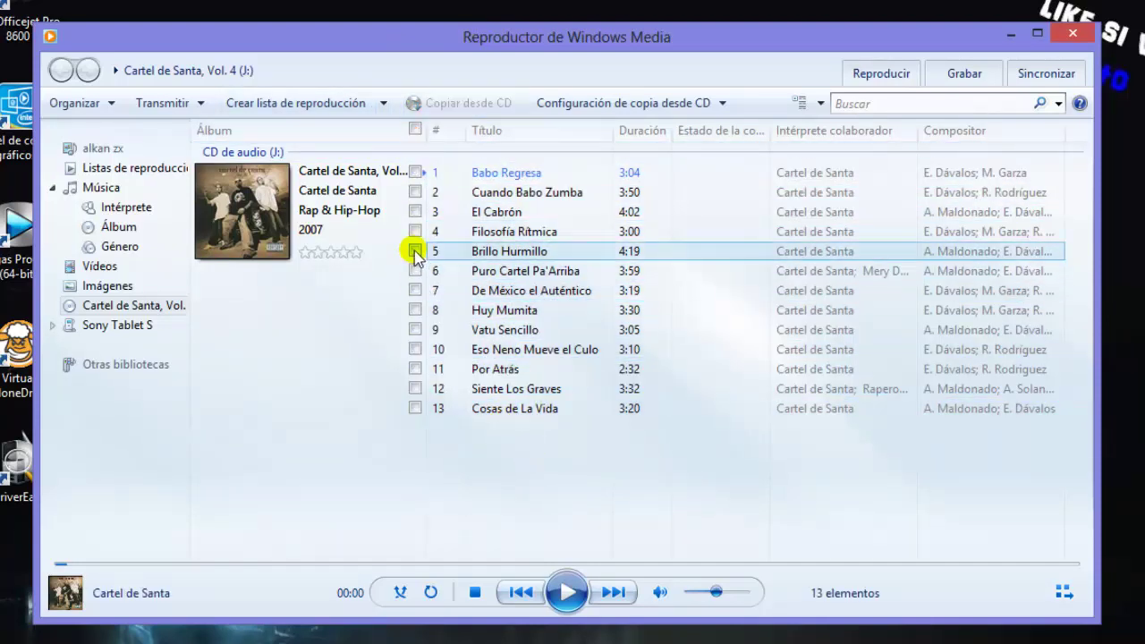
pyautogui.click(415, 330)
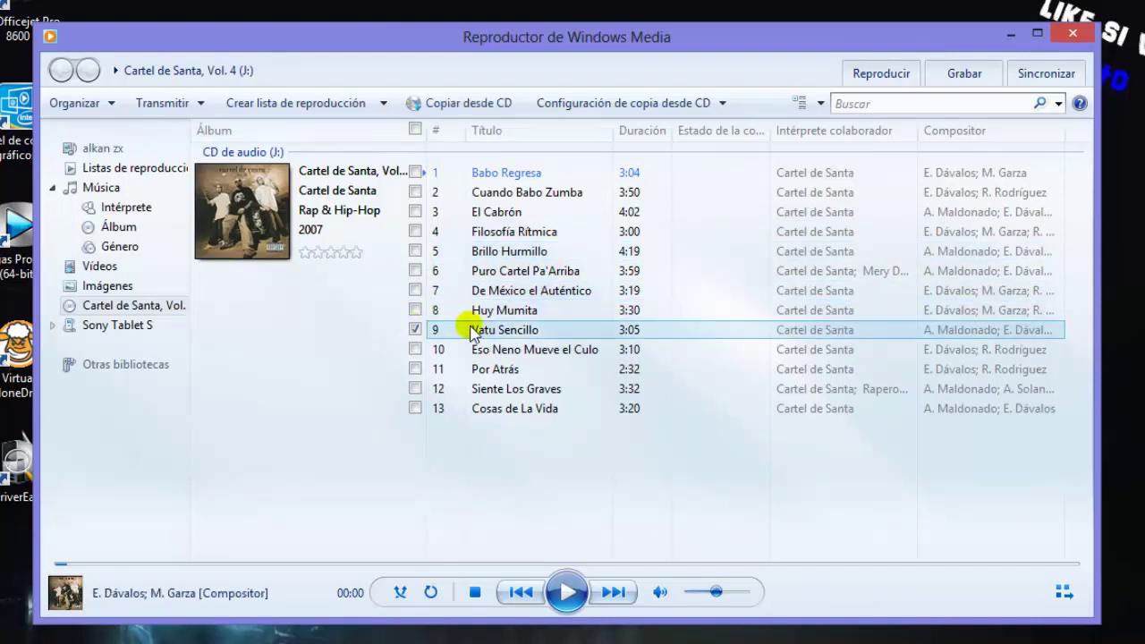
pyautogui.click(530, 331)
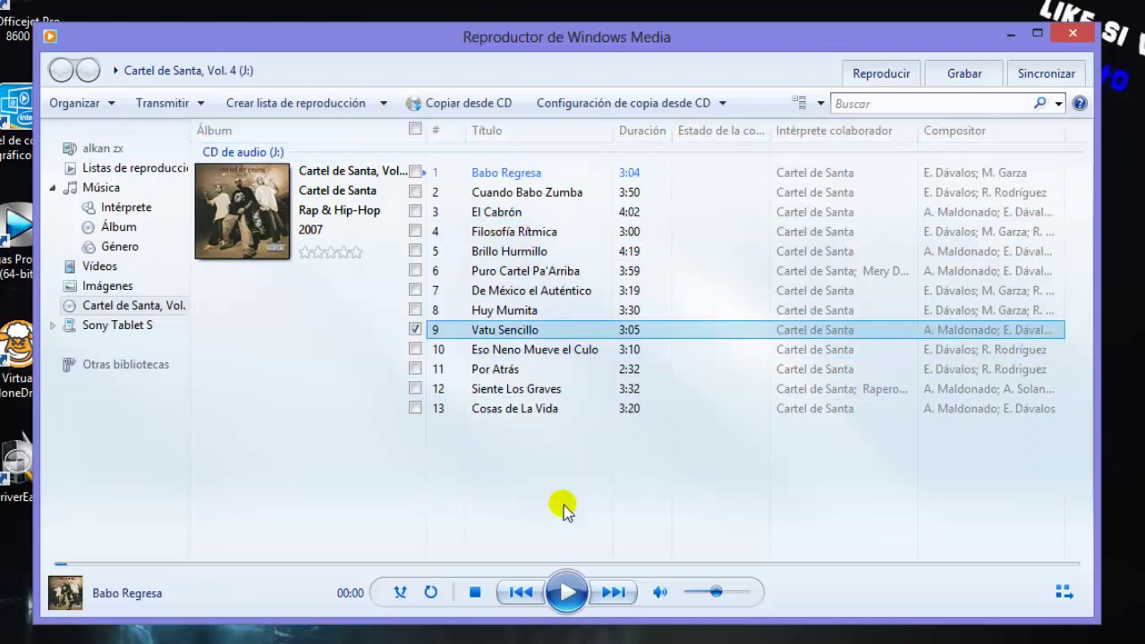
# - Set the format for copying from the CD to MP3
pyautogui.click(723, 103)
pyautogui.moveTo(707, 168)
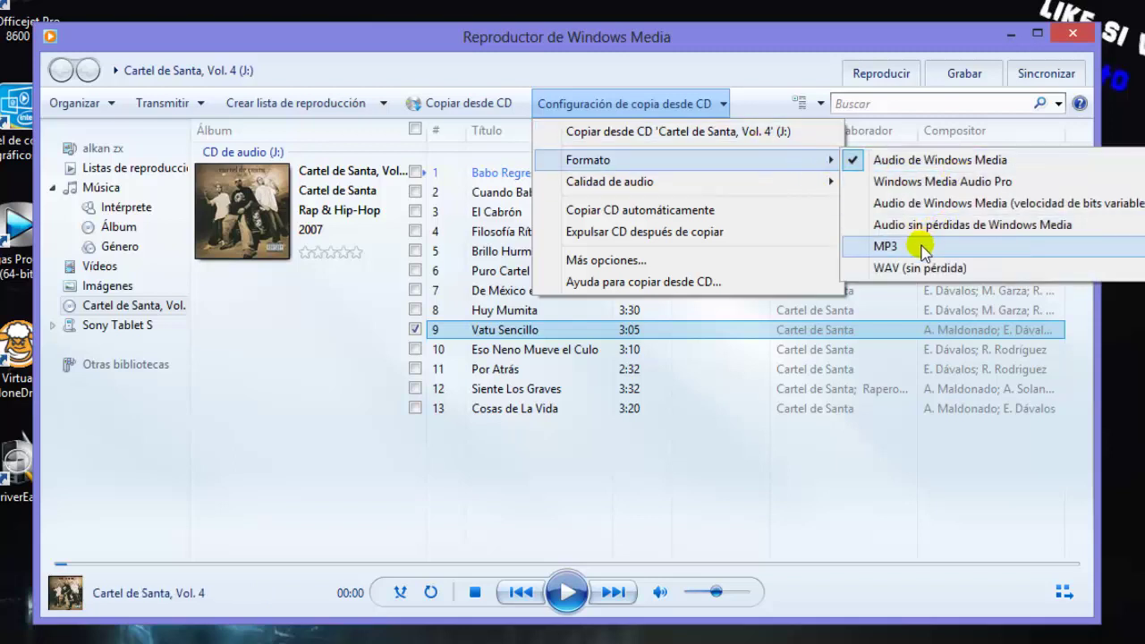
pyautogui.click(925, 247)
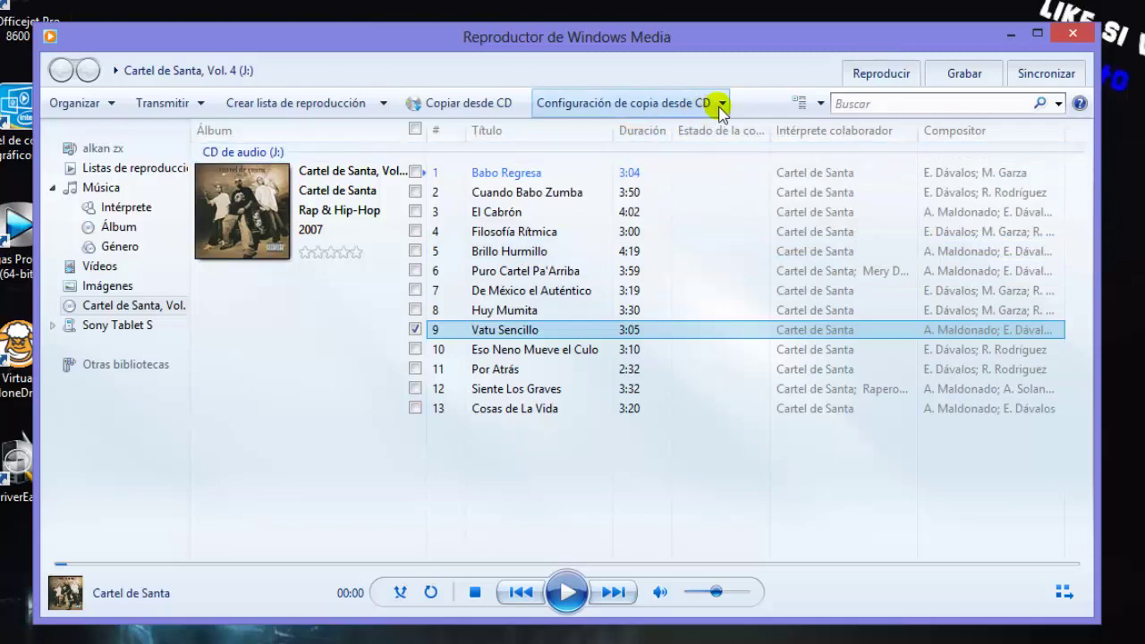
# - Set the audio quality for copying from the CD to 320 Kbps (calidad óptima)
pyautogui.moveTo(634, 39); pyautogui.dragTo(743, 30)
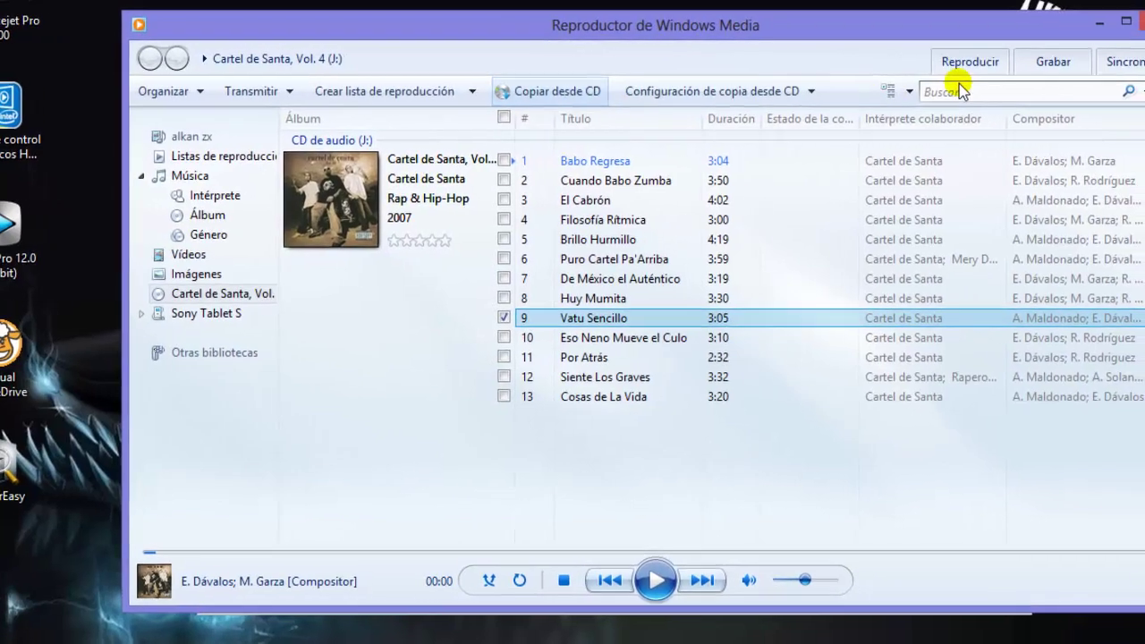
pyautogui.click(778, 91)
pyautogui.moveTo(694, 158)
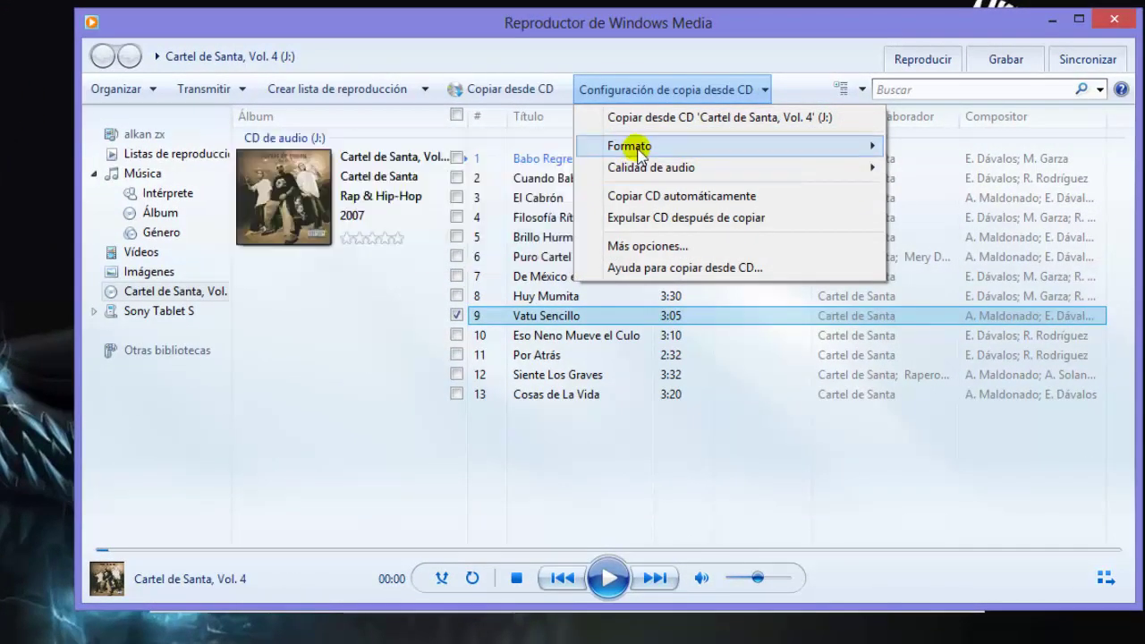
pyautogui.moveTo(651, 170)
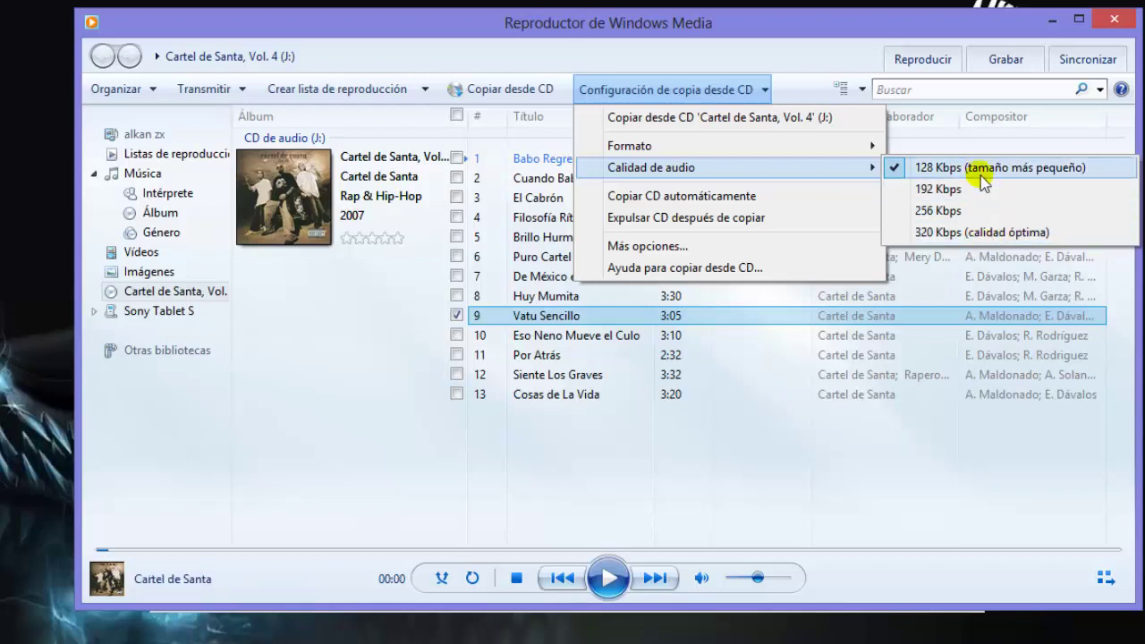
pyautogui.click(975, 235)
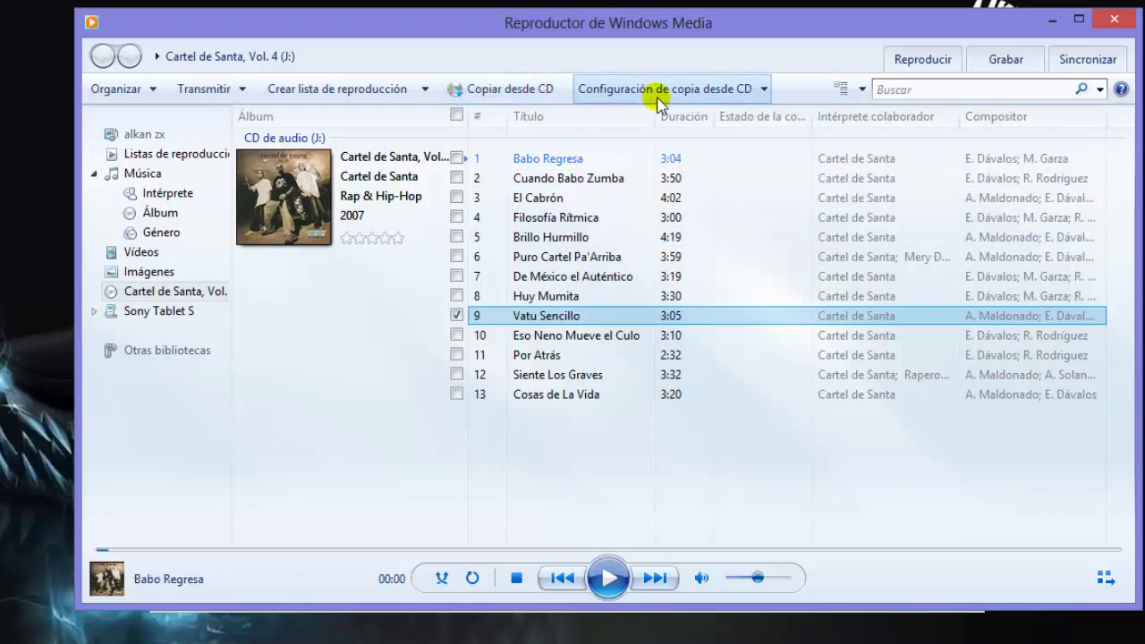
# - Copy the marked track from the CD without copy protection, accepting the copyright responsibility statement
pyautogui.click(761, 89)
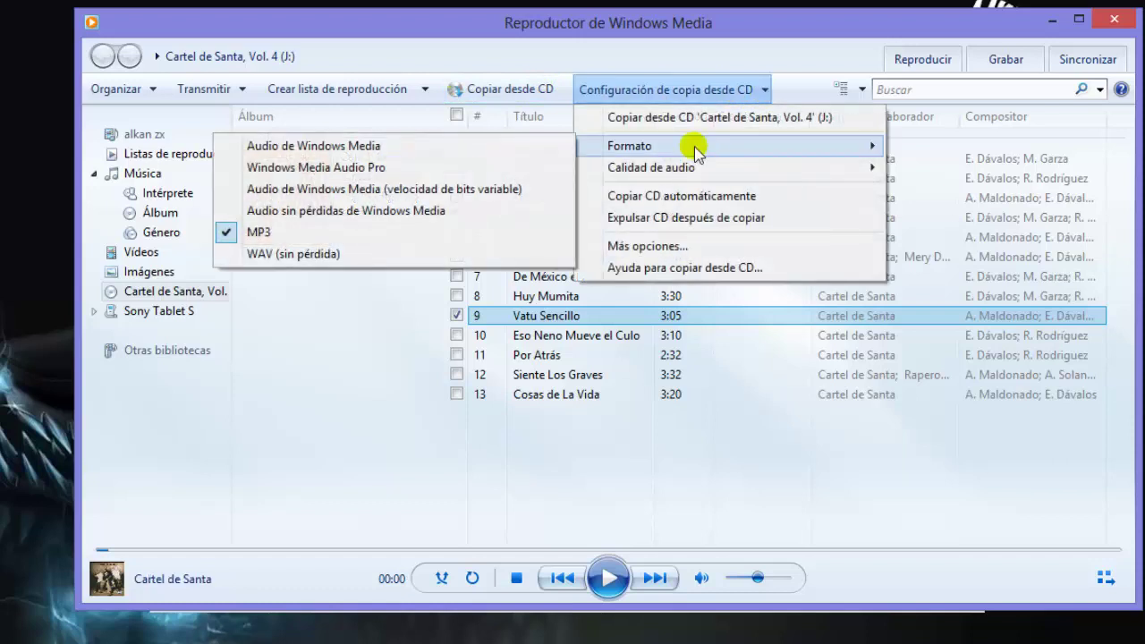
pyautogui.click(537, 92)
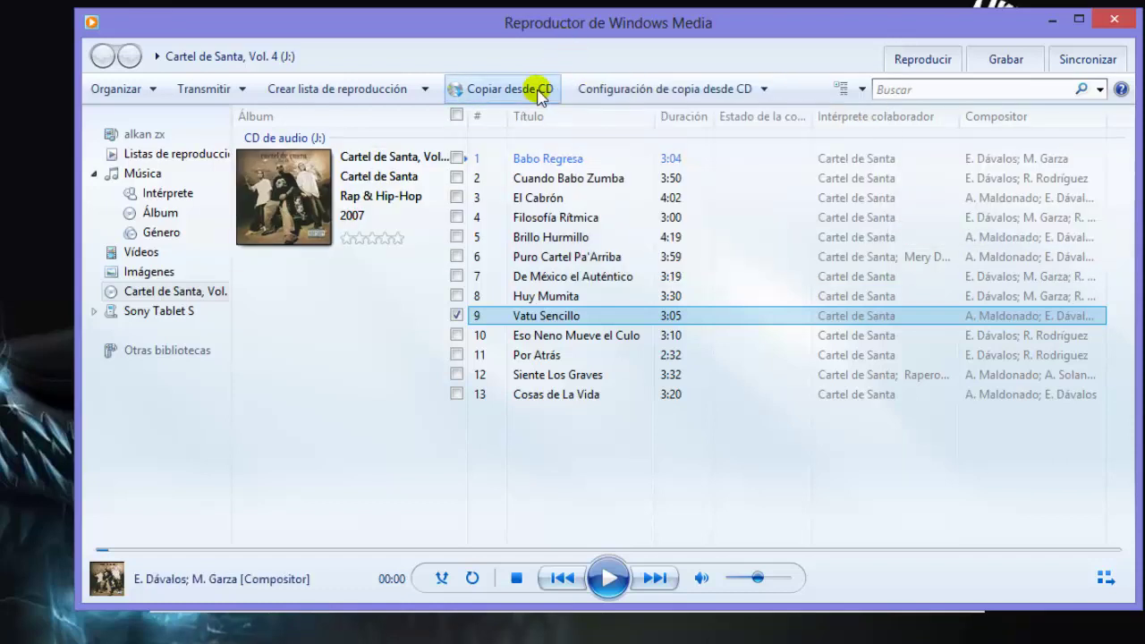
pyautogui.click(540, 93)
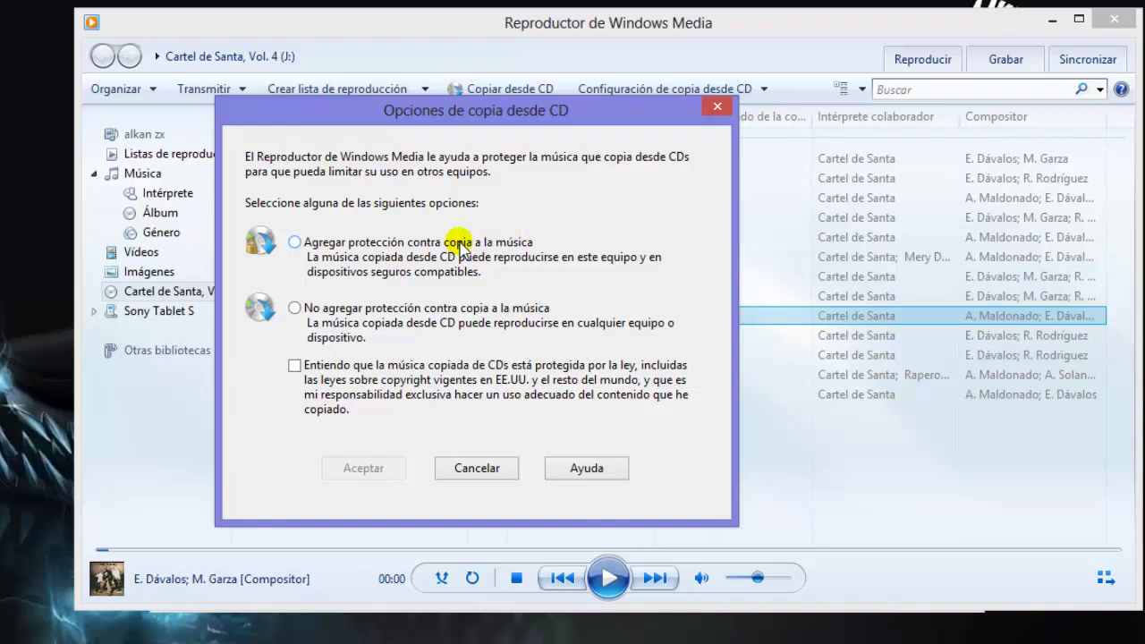
pyautogui.click(434, 308)
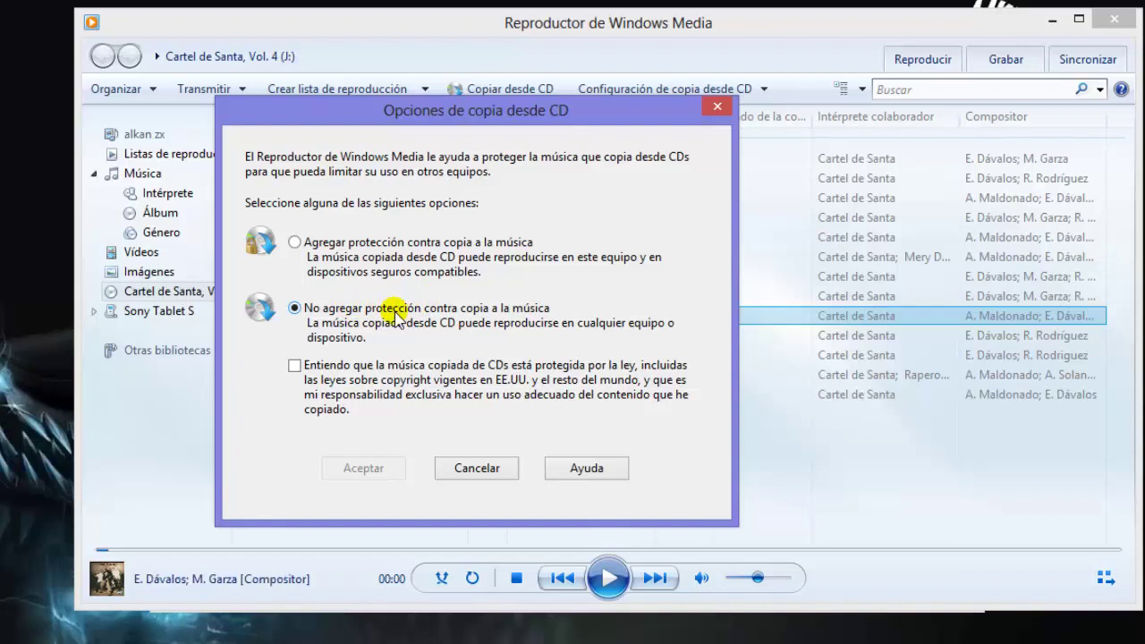
pyautogui.click(331, 367)
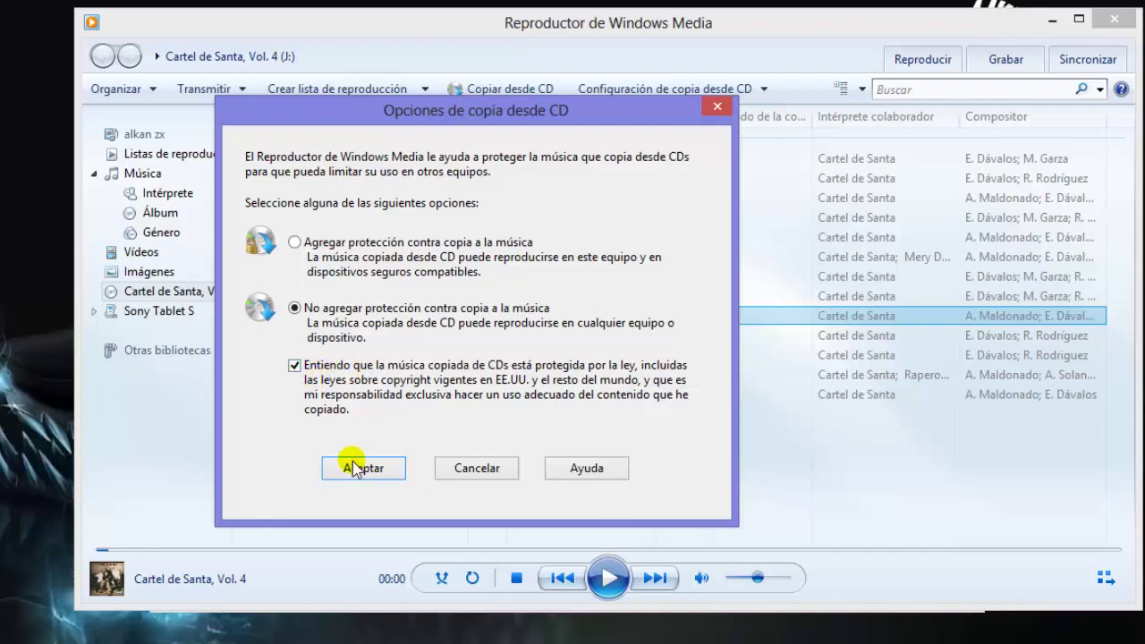
pyautogui.click(356, 468)
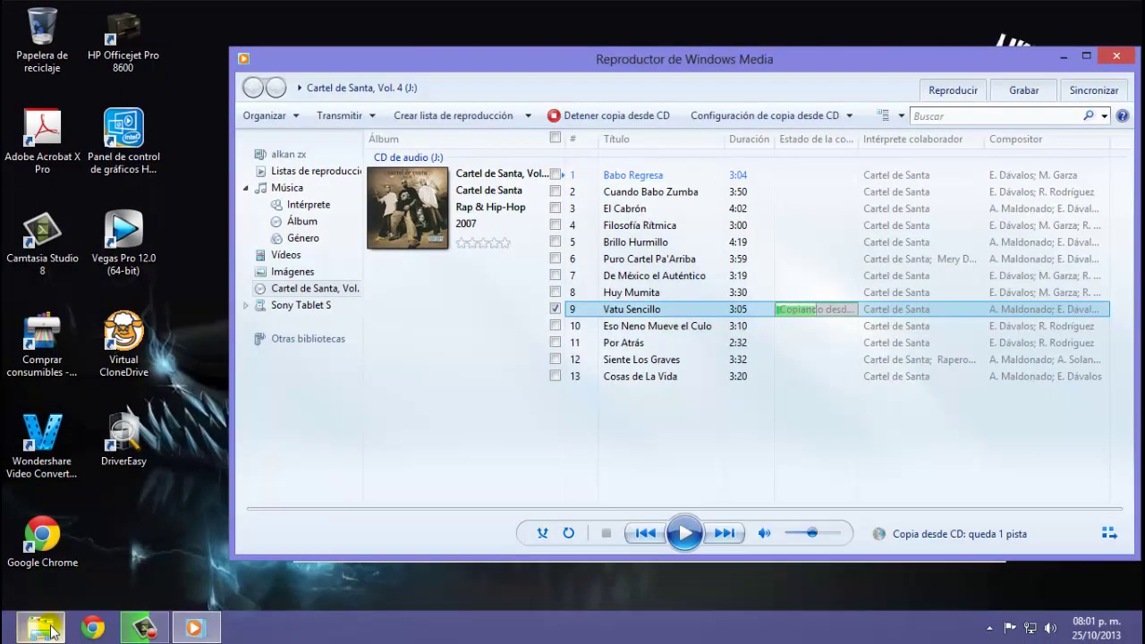
# - Switch to File Explorer, open the Música library, and move its window aside from the media player
pyautogui.click(51, 632)
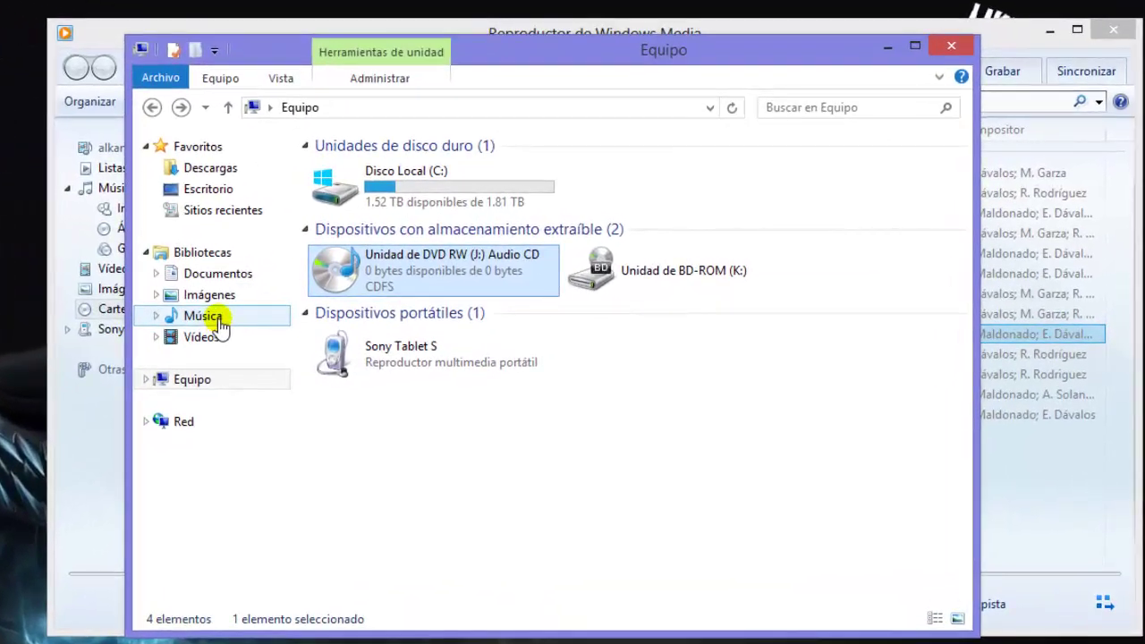
pyautogui.click(217, 319)
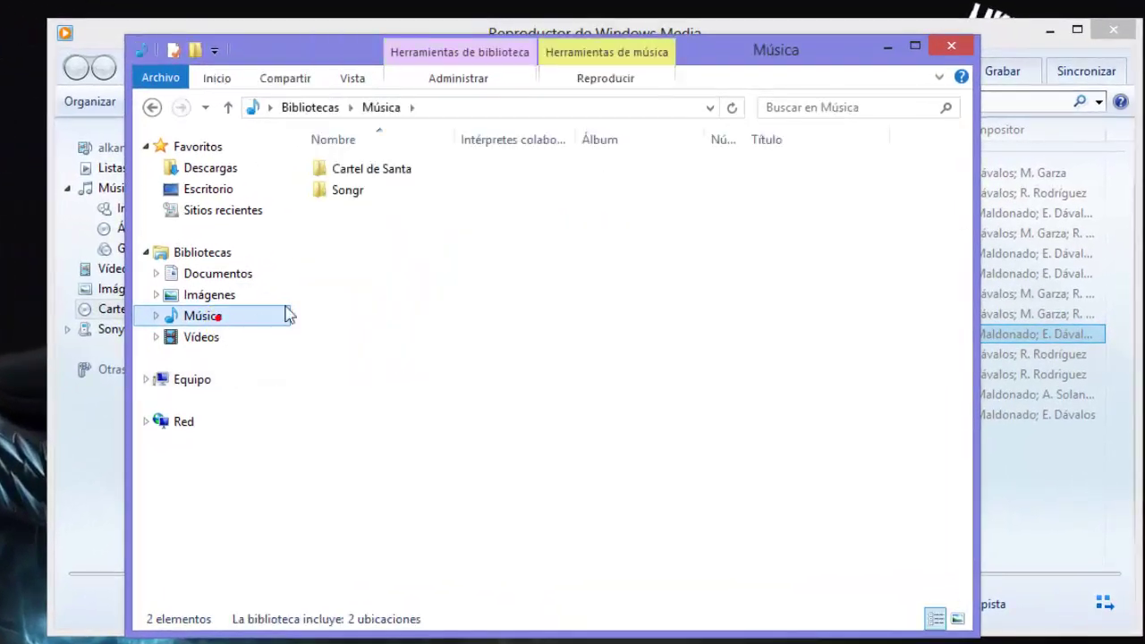
pyautogui.moveTo(713, 52); pyautogui.dragTo(349, 120)
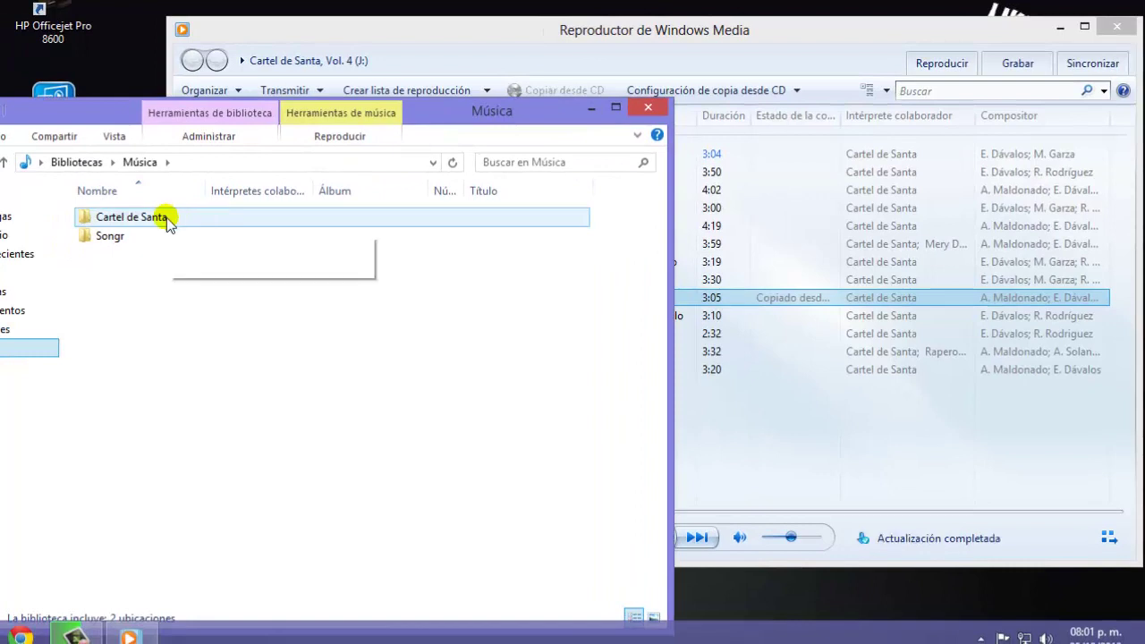
# - Open the Cartel de Santa, Vol. 4 album folder and check the details of the copied file 09 Vatu Sencillo
pyautogui.doubleClick(170, 224)
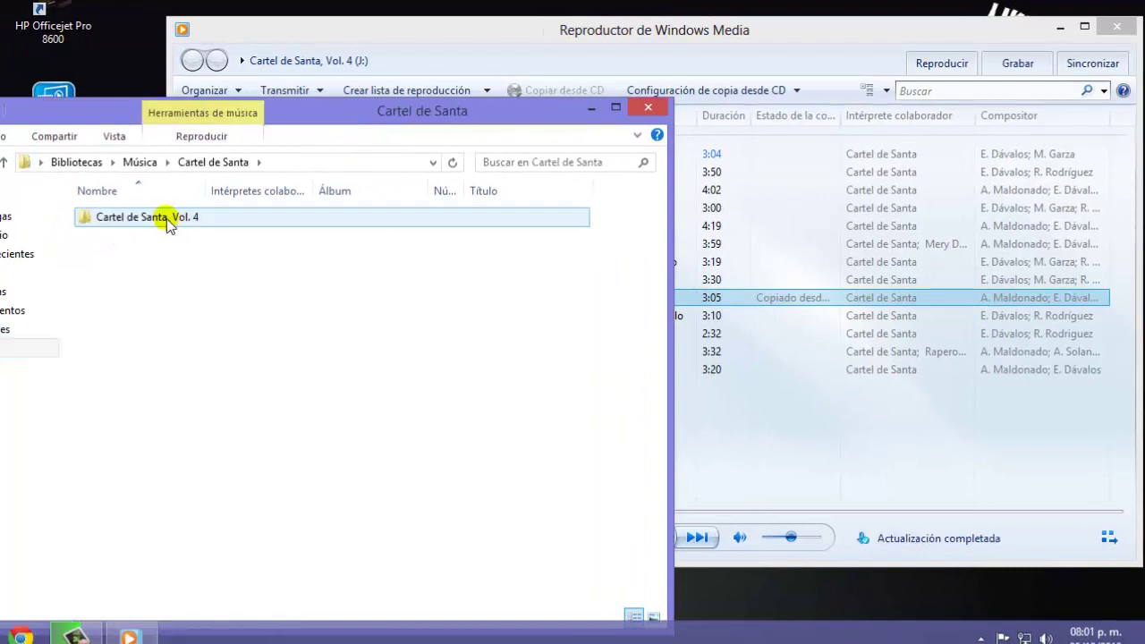
pyautogui.doubleClick(170, 224)
pyautogui.moveTo(346, 100); pyautogui.dragTo(407, 56)
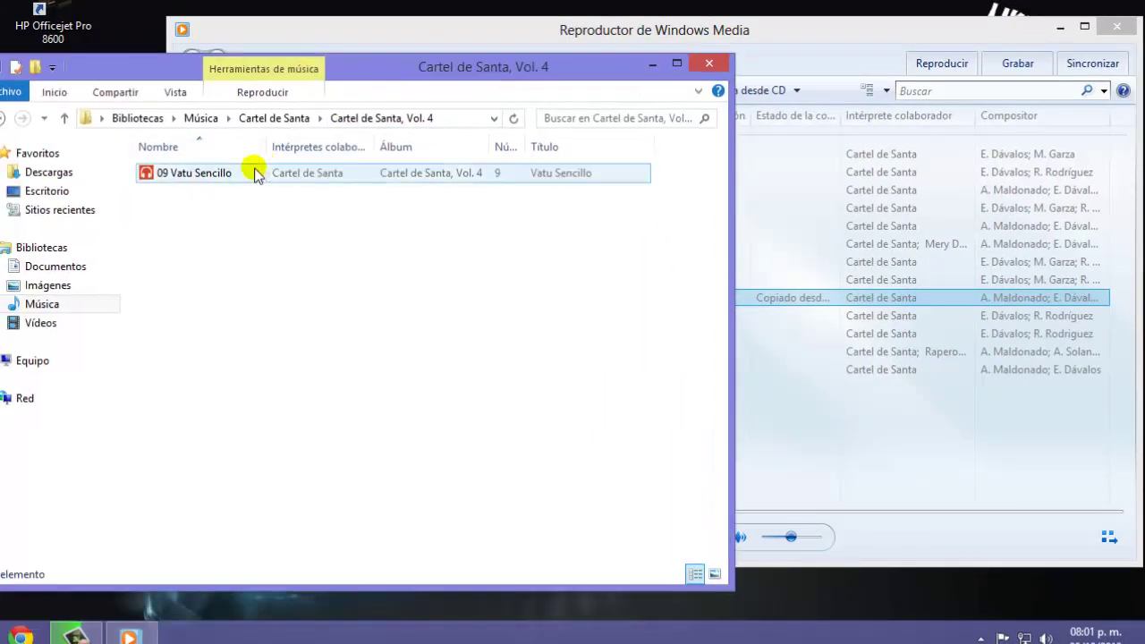
pyautogui.click(225, 173)
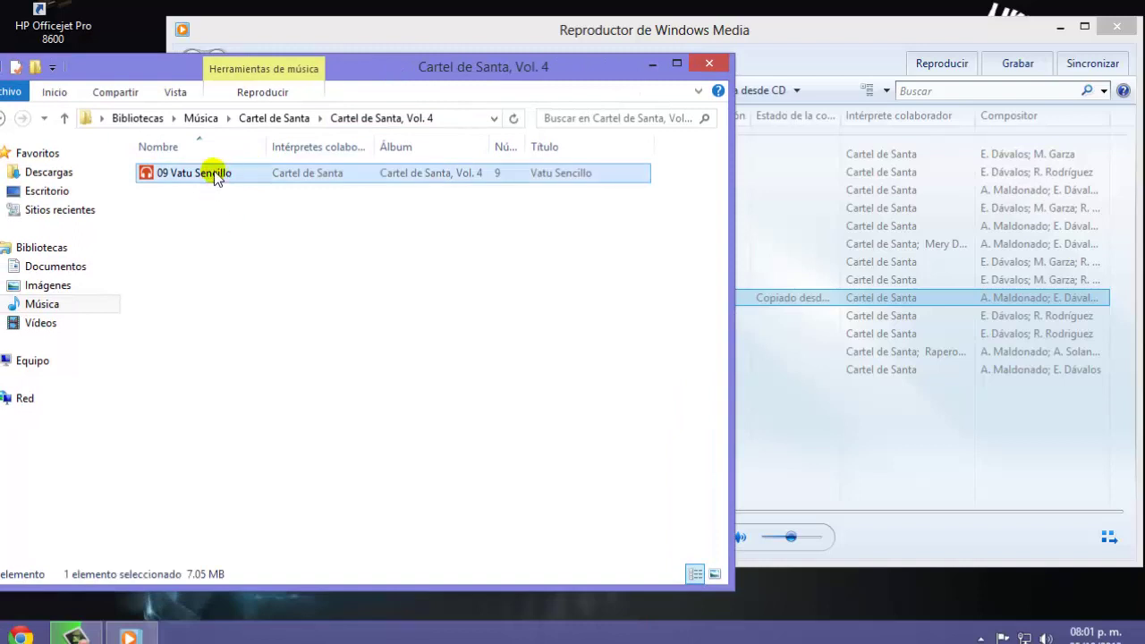
pyautogui.moveTo(215, 179)
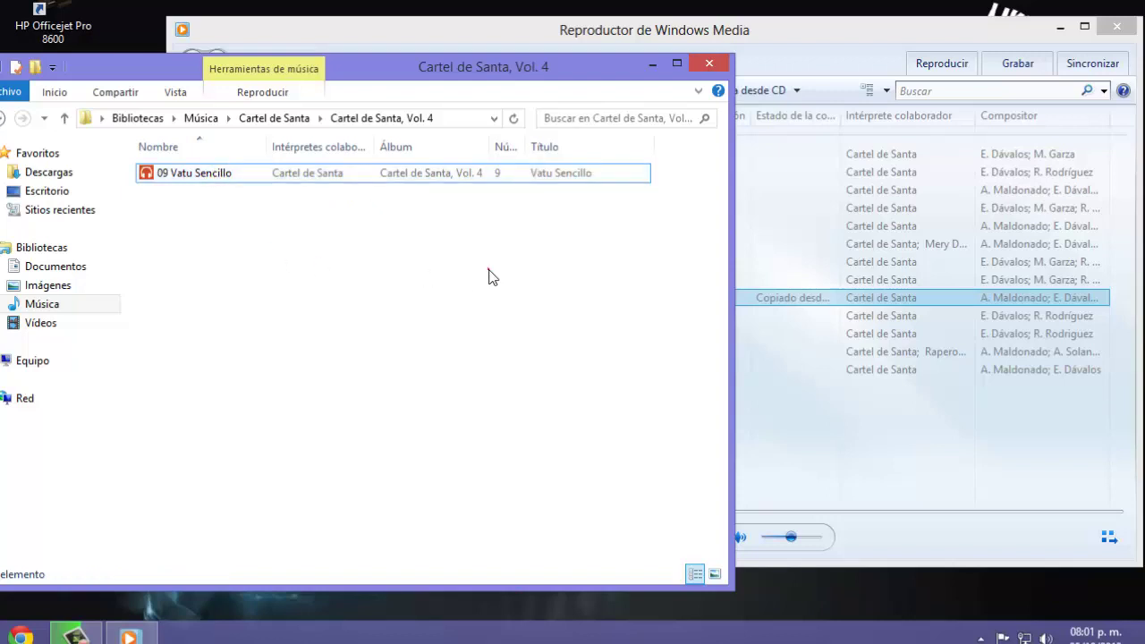
pyautogui.click(533, 354)
# - Switch to Windows Media Player, mark track 9 Vatu Sencillo, and set the copy format to Audio sin pérdidas de Windows Media
pyautogui.click(842, 474)
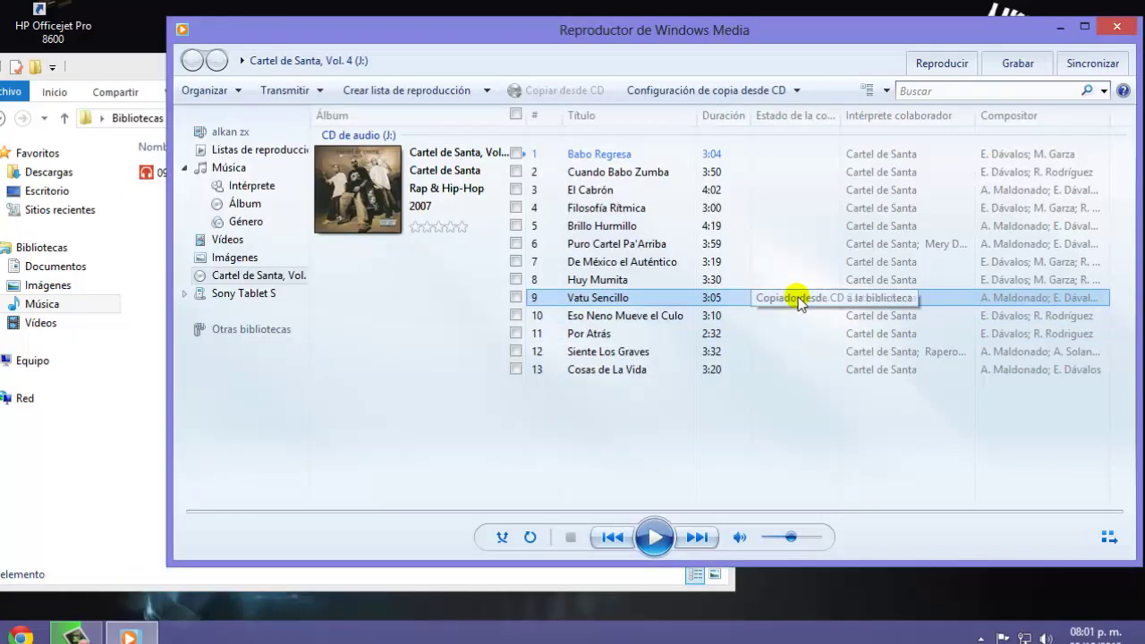
pyautogui.click(591, 297)
pyautogui.click(746, 297)
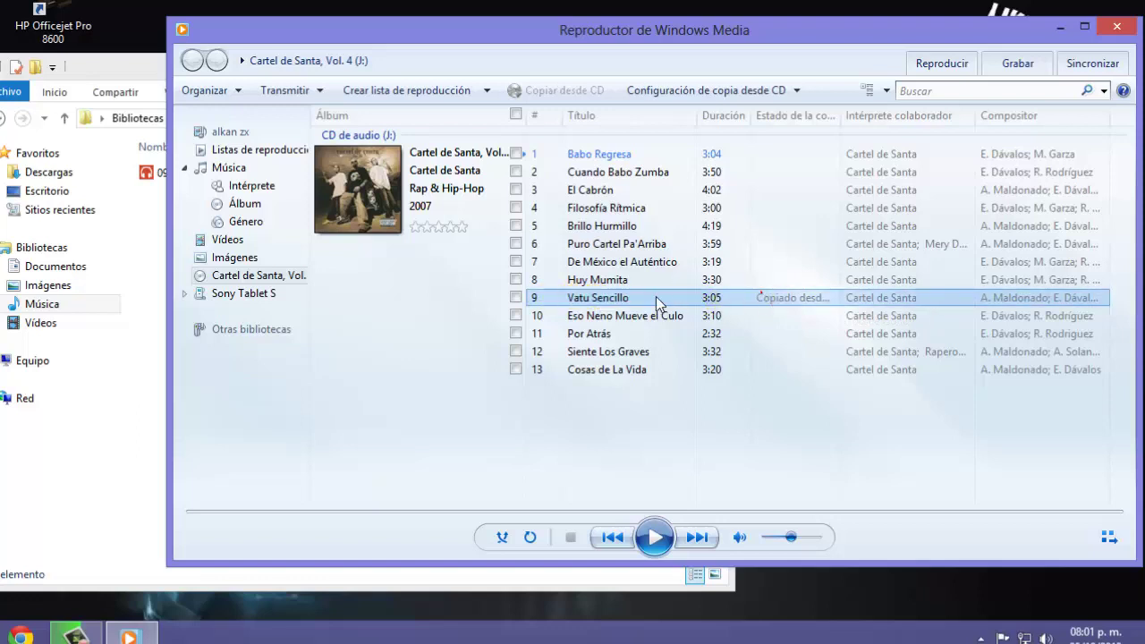
pyautogui.click(516, 297)
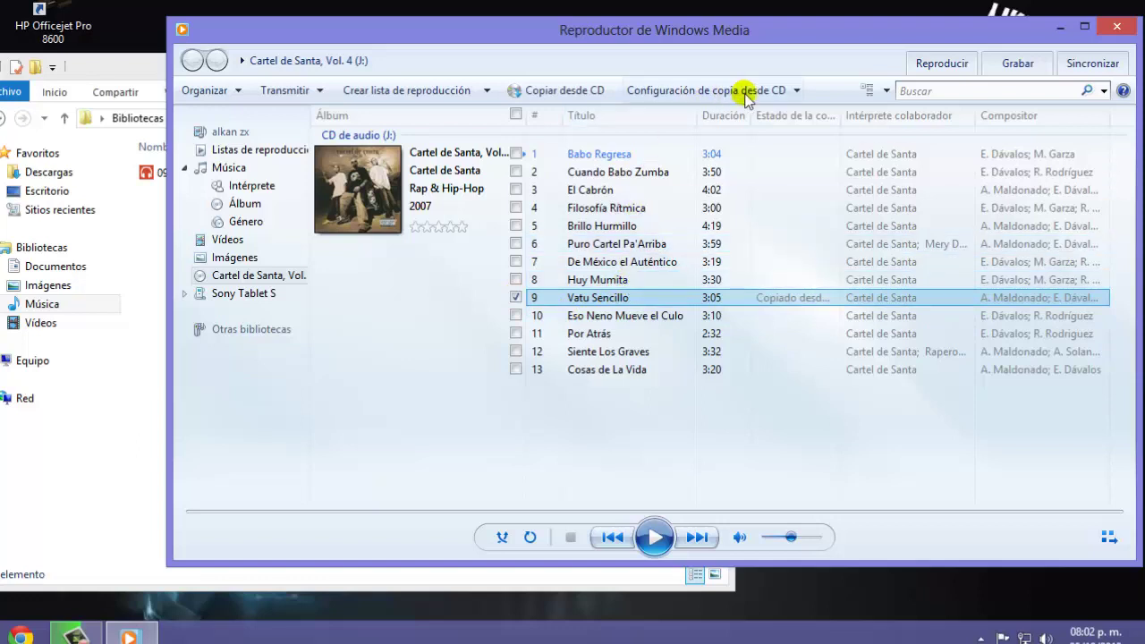
pyautogui.click(797, 91)
pyautogui.moveTo(745, 146)
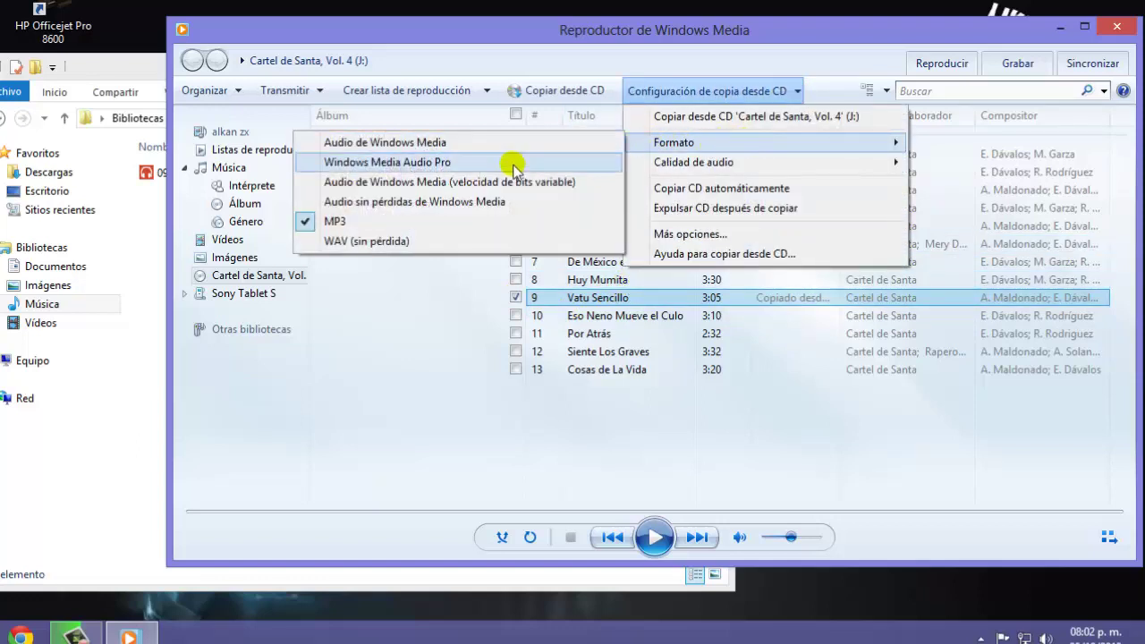
pyautogui.click(475, 202)
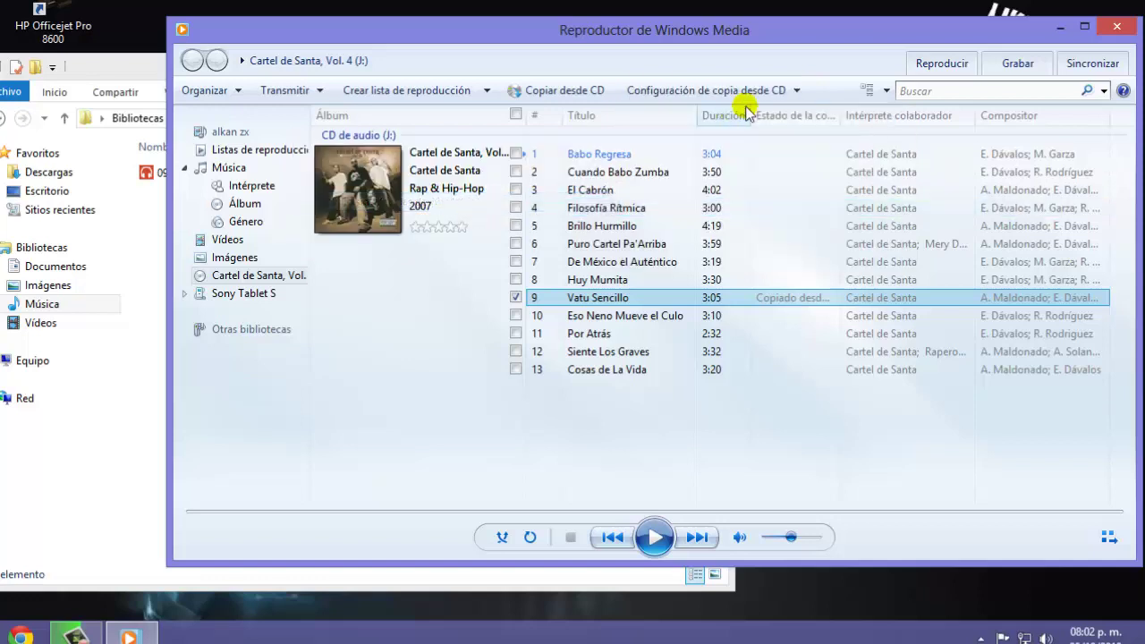
# - Review the audio quality and format settings for CD copying, and copy the marked track from the CD
pyautogui.click(796, 93)
pyautogui.moveTo(727, 162)
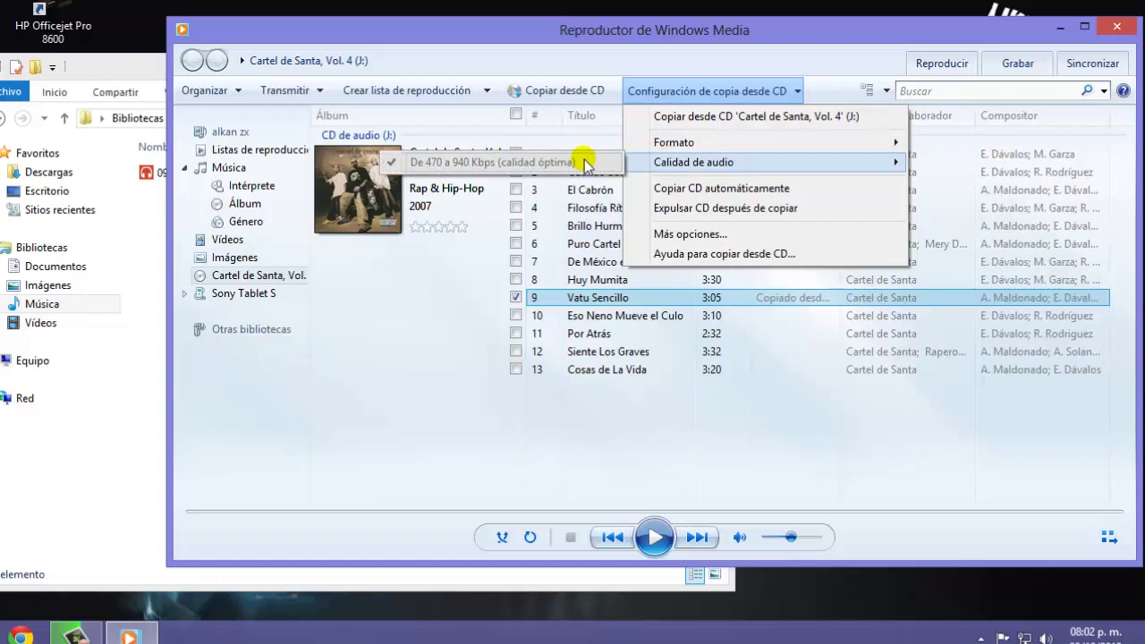
pyautogui.moveTo(701, 144)
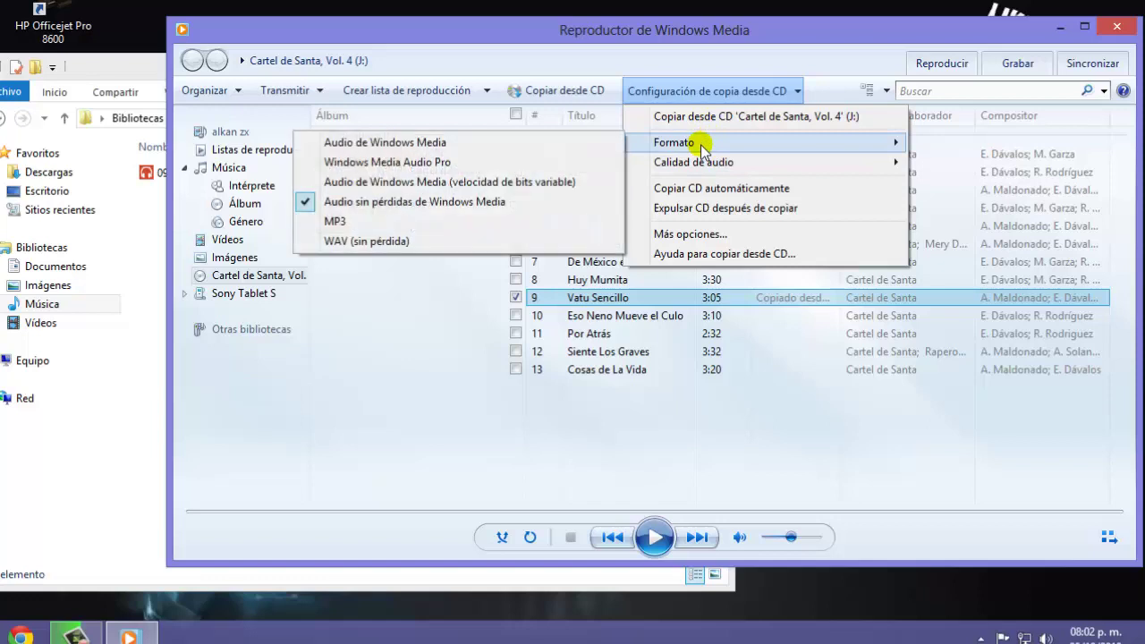
pyautogui.click(651, 85)
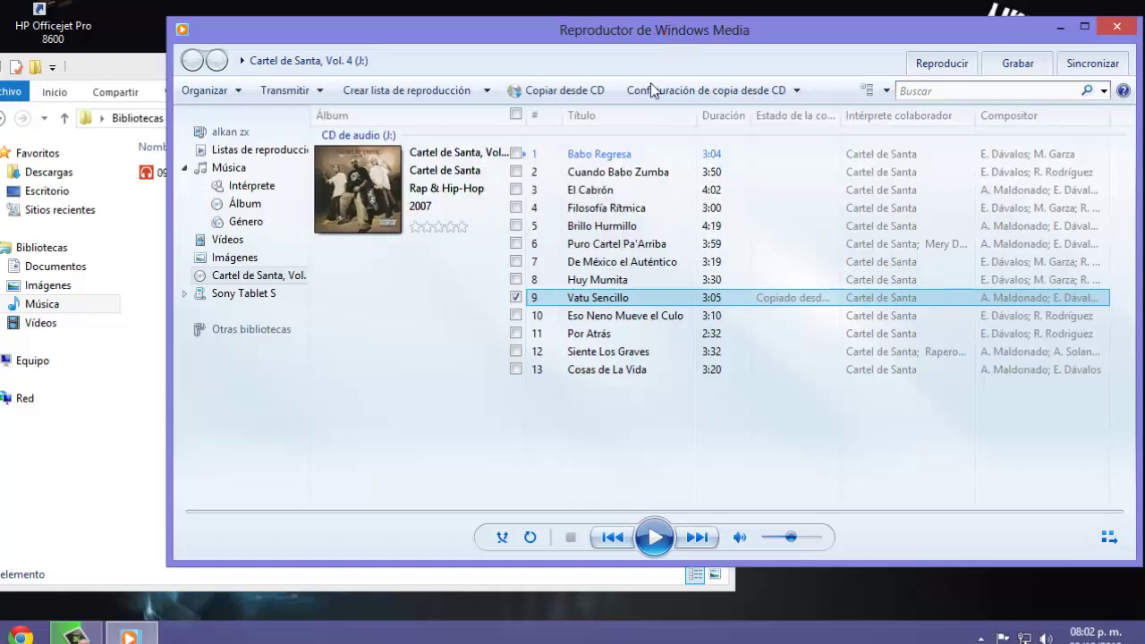
pyautogui.click(593, 91)
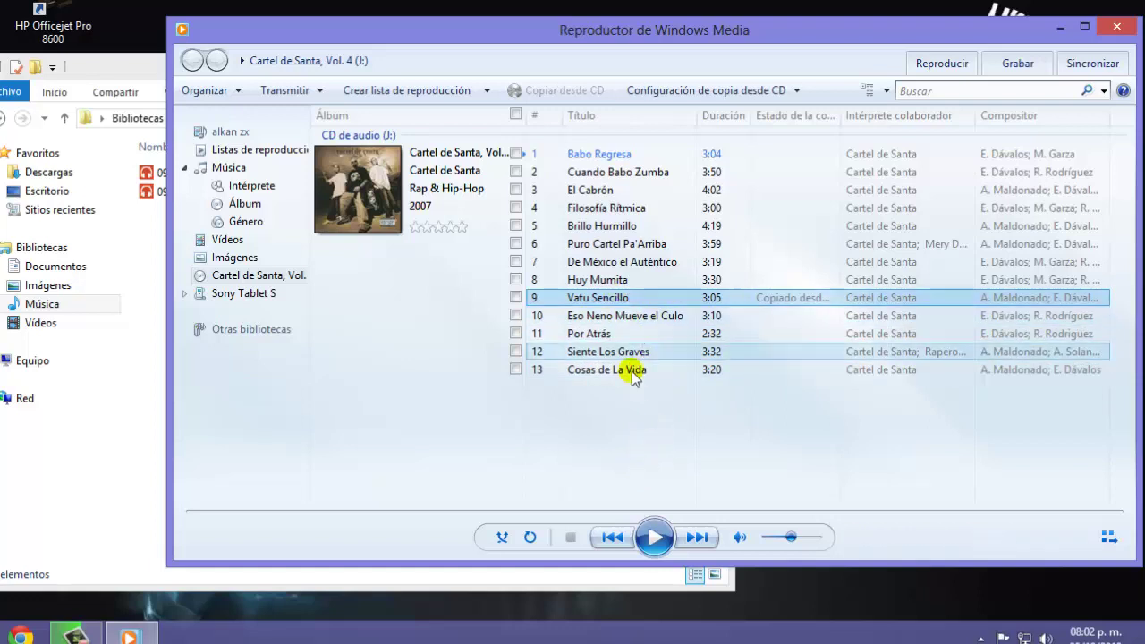
# - Switch to File Explorer, refresh the album folder, and compare the type and size of the two 09 Vatu Sencillo files
pyautogui.click(145, 289)
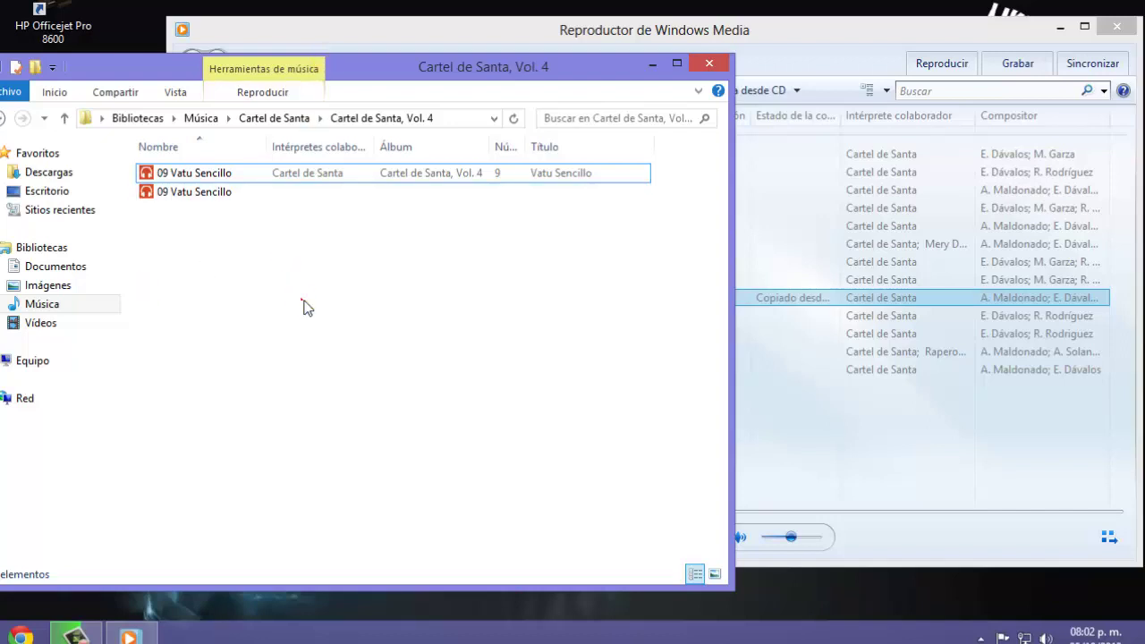
pyautogui.moveTo(374, 340); pyautogui.dragTo(348, 349)
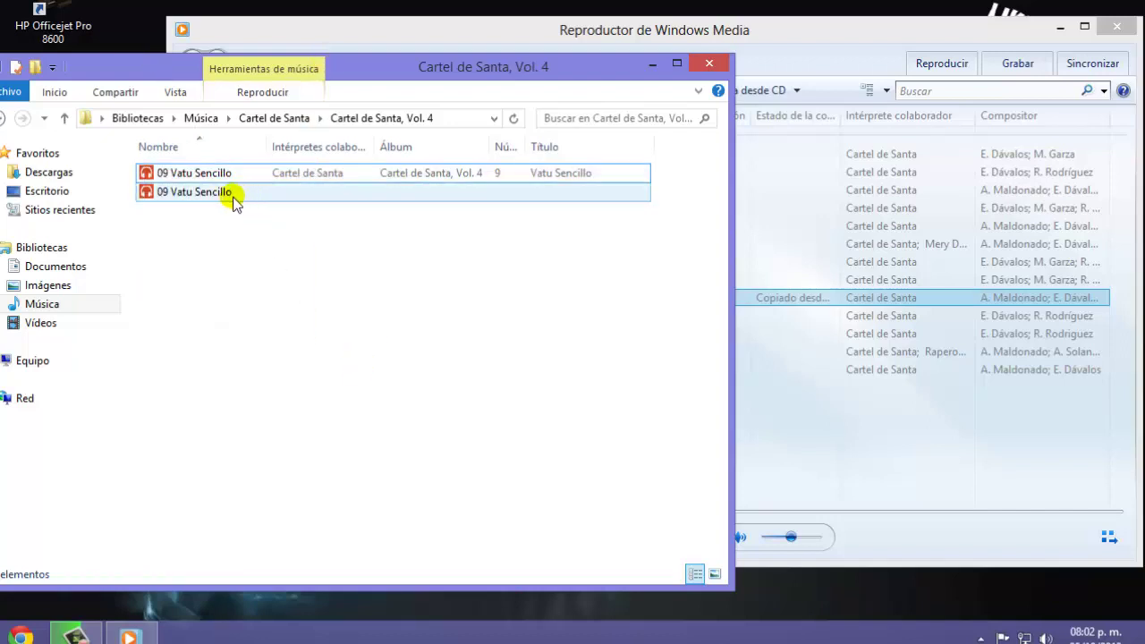
pyautogui.click(514, 119)
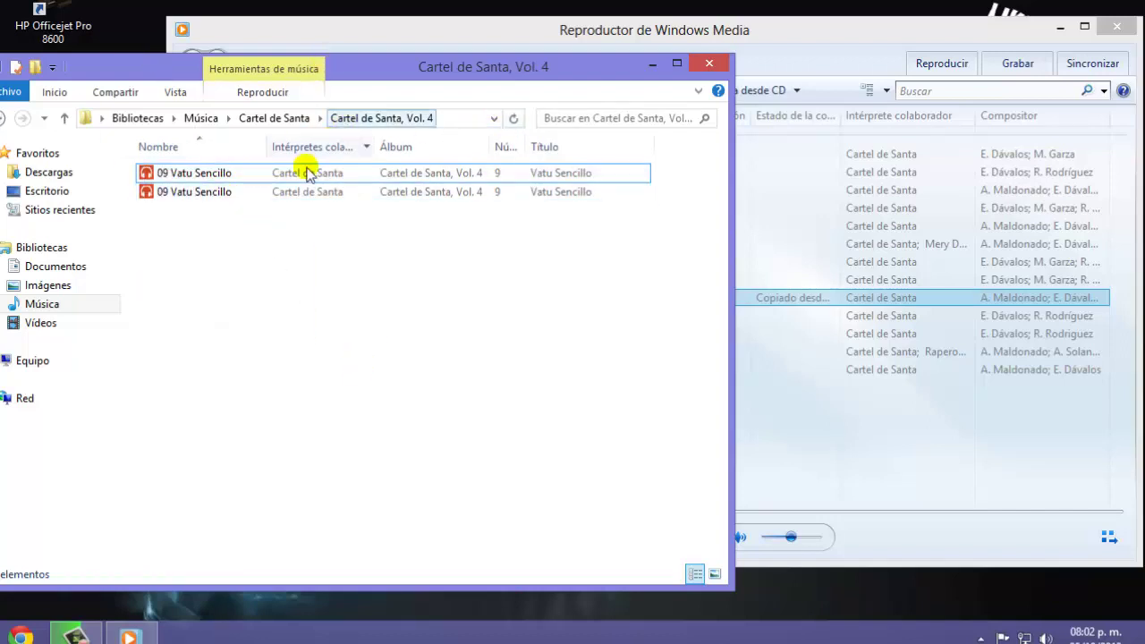
pyautogui.click(195, 193)
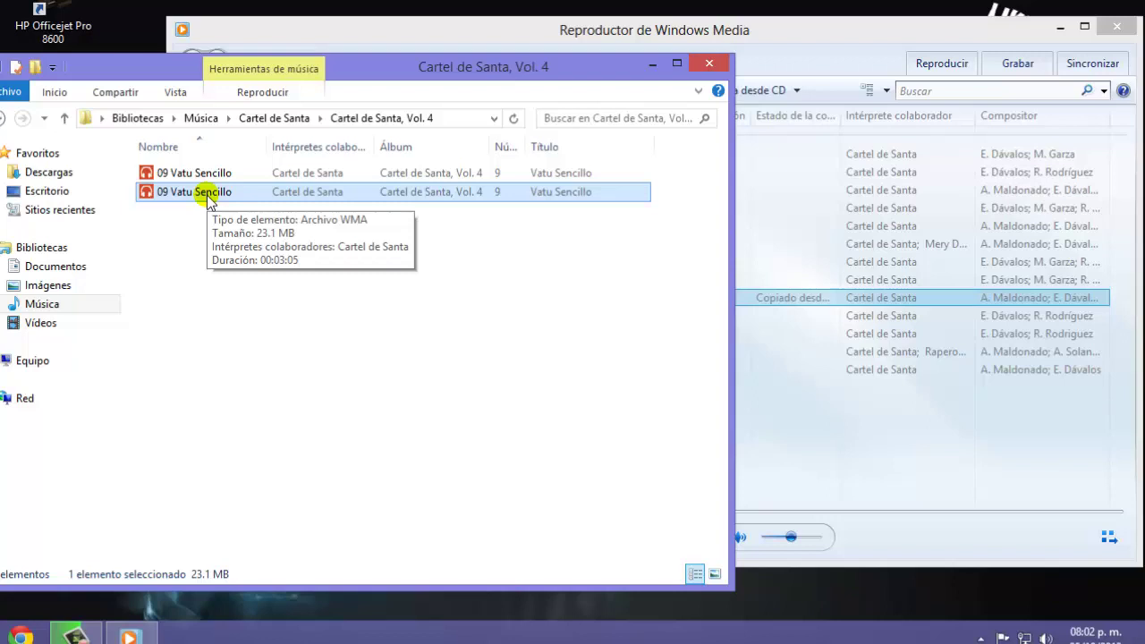
pyautogui.press('Up')
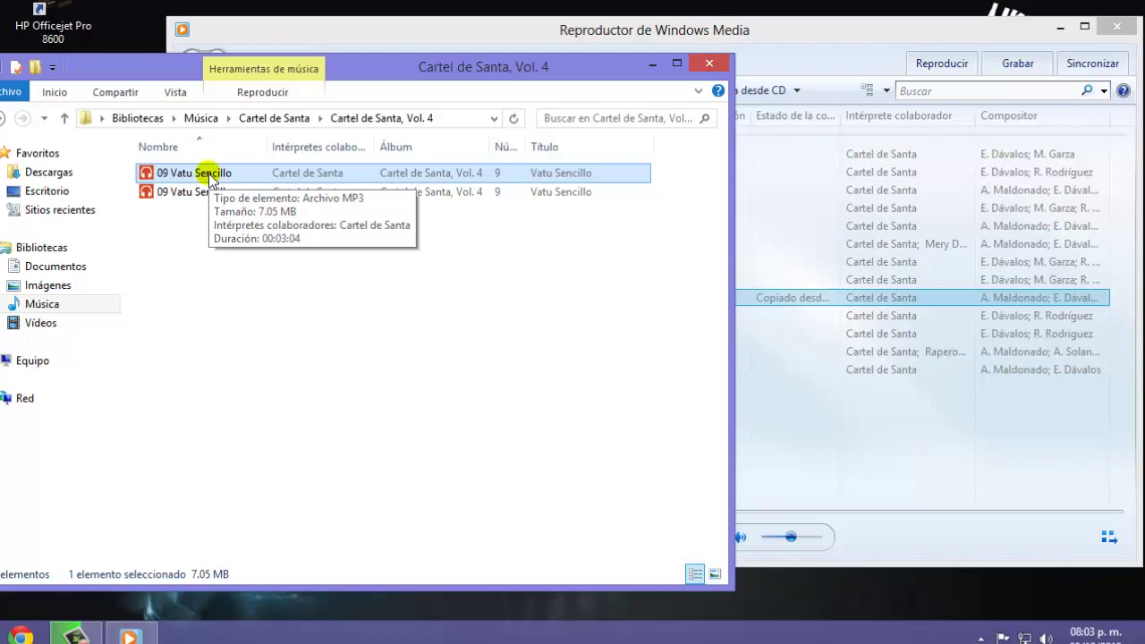
pyautogui.click(195, 191)
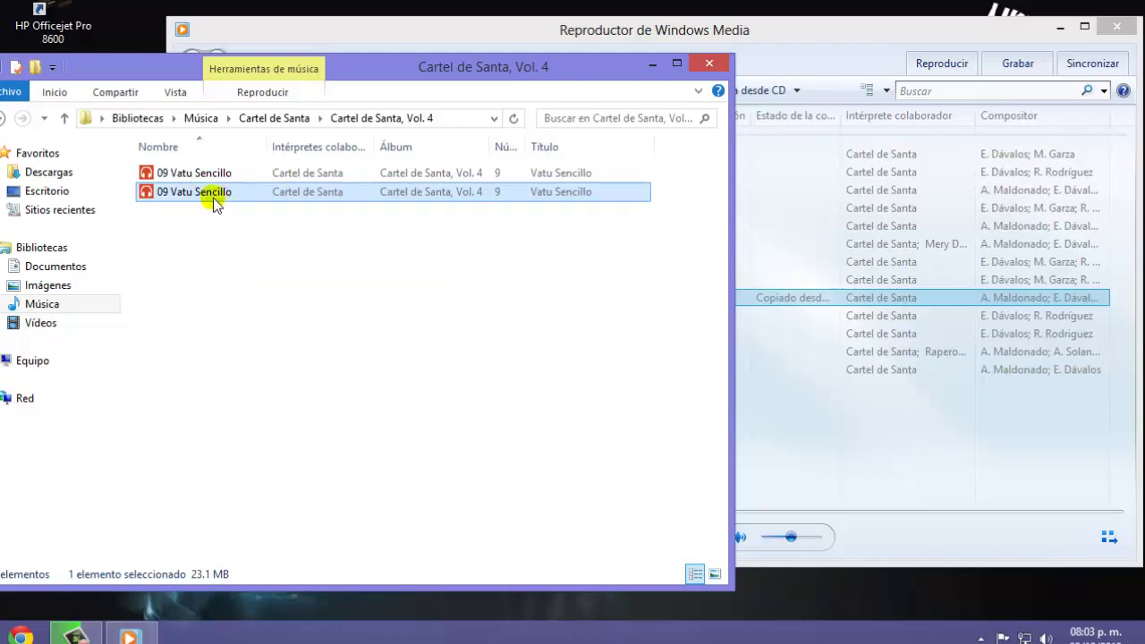
pyautogui.click(579, 319)
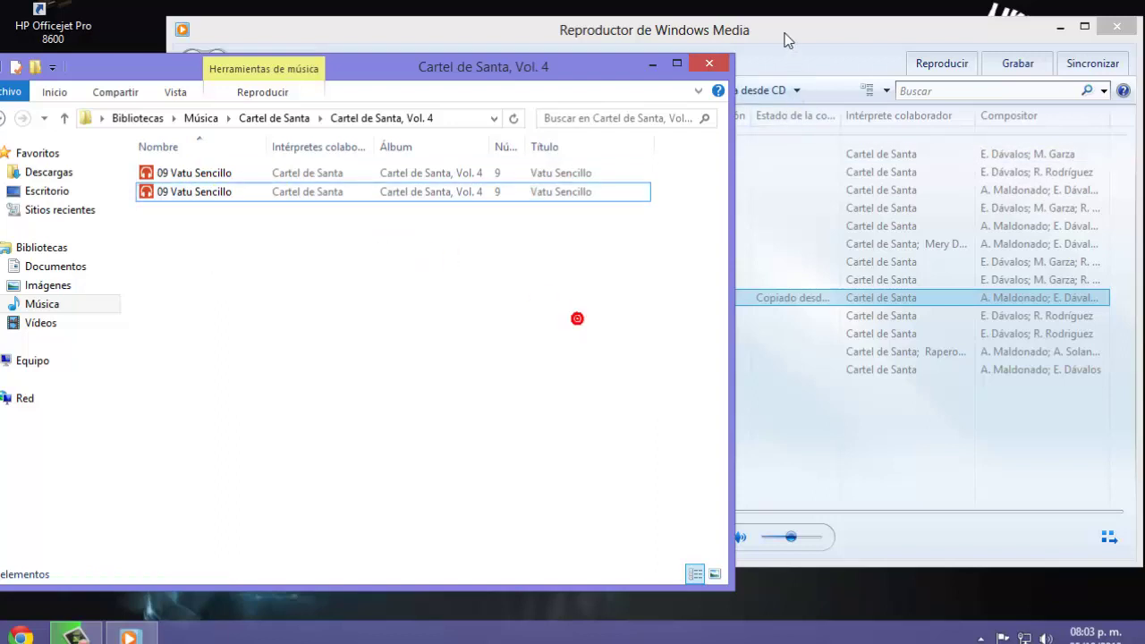
# - Switch to Windows Media Player, mark track 9 Vatu Sencillo, and review the available CD copy formats without changing the format
pyautogui.click(784, 34)
pyautogui.click(775, 90)
pyautogui.click(518, 295)
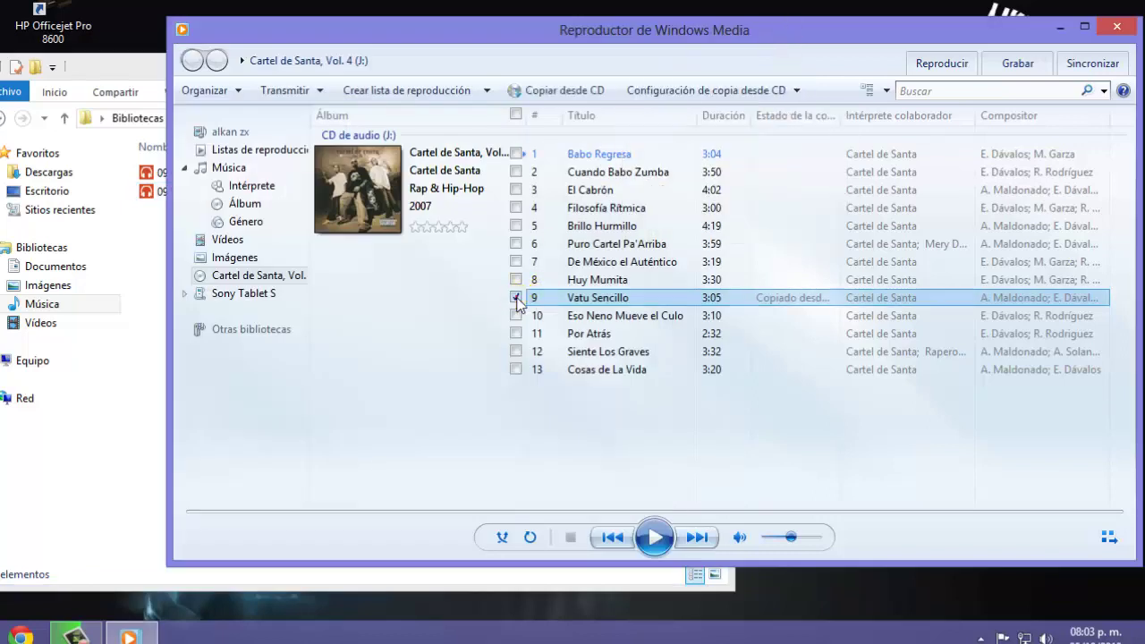
pyautogui.click(516, 297)
pyautogui.click(678, 93)
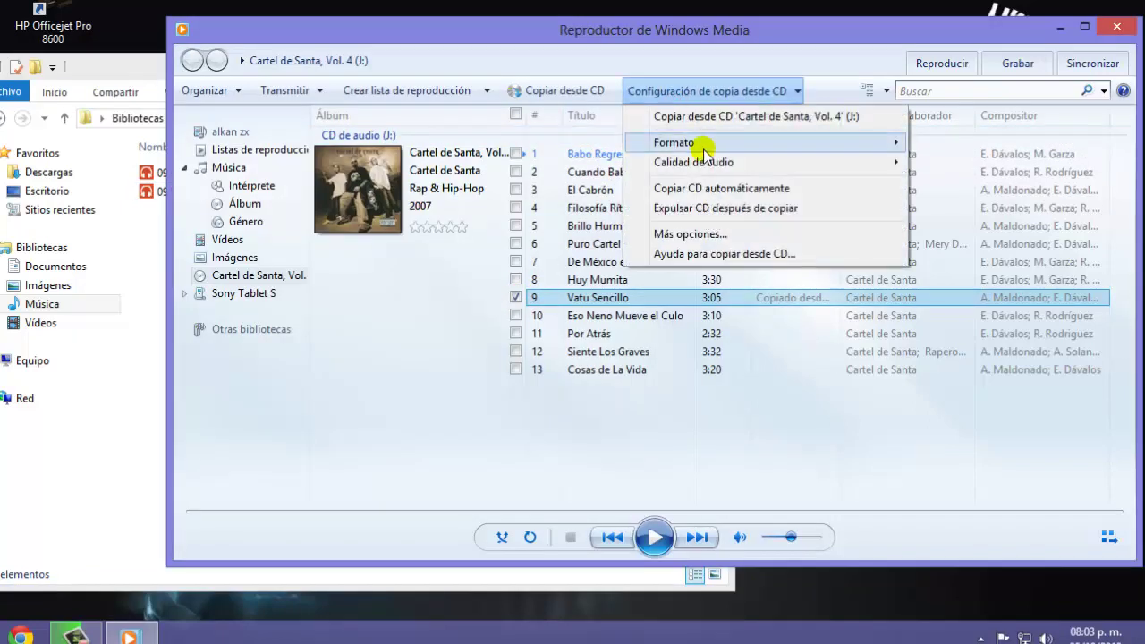
pyautogui.moveTo(703, 143)
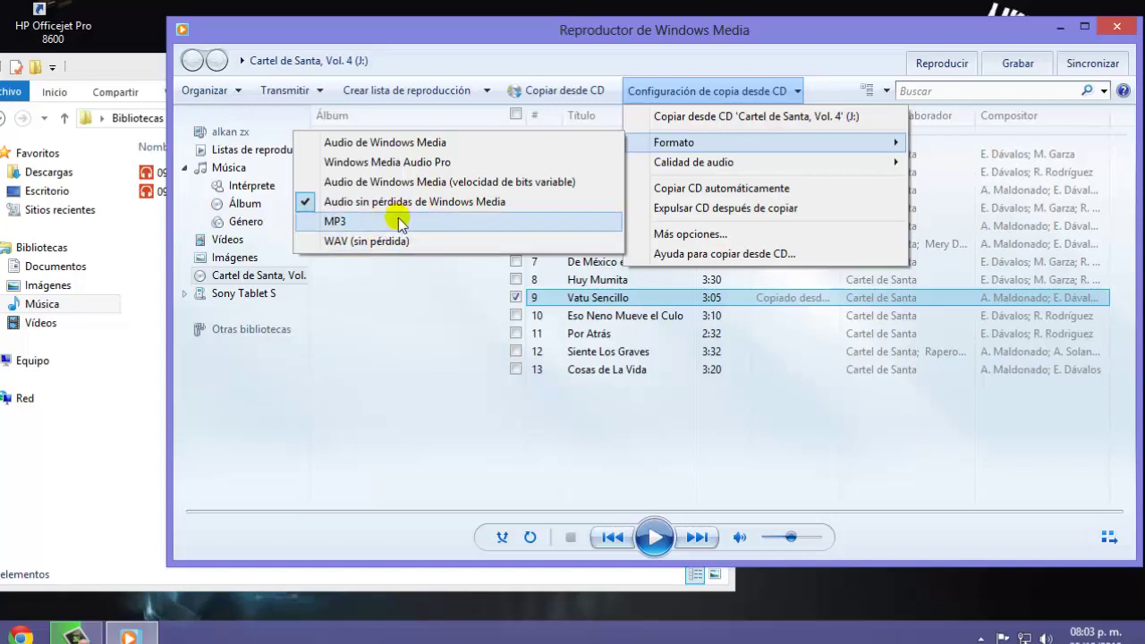
pyautogui.click(711, 425)
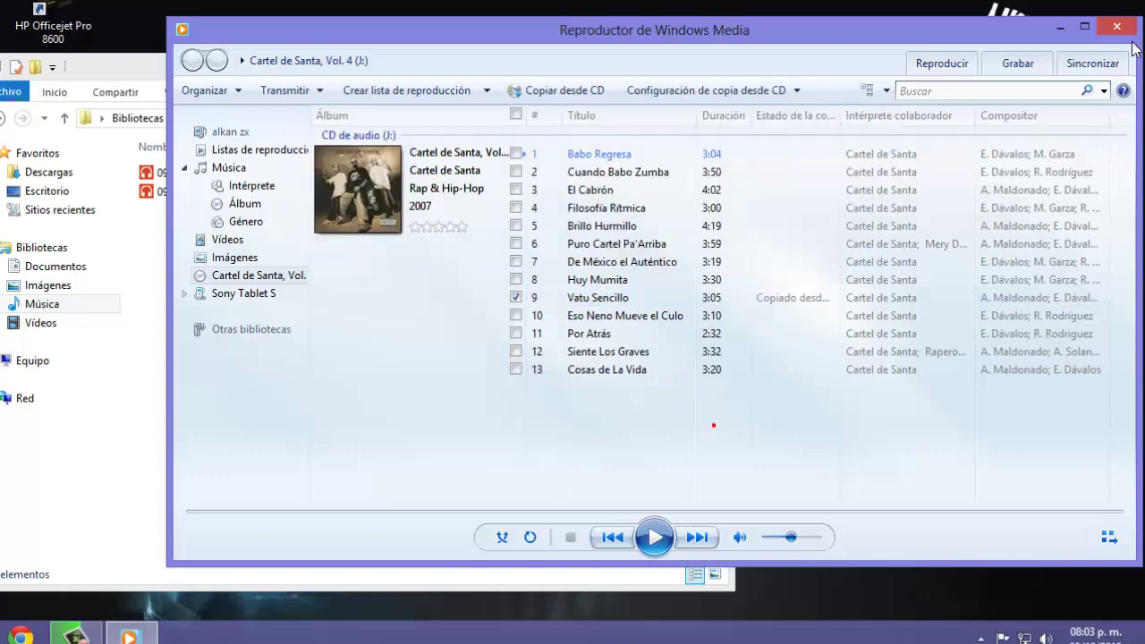
# - Close the Windows Media Player and File Explorer windows to return to the desktop
pyautogui.click(1114, 25)
pyautogui.click(711, 63)
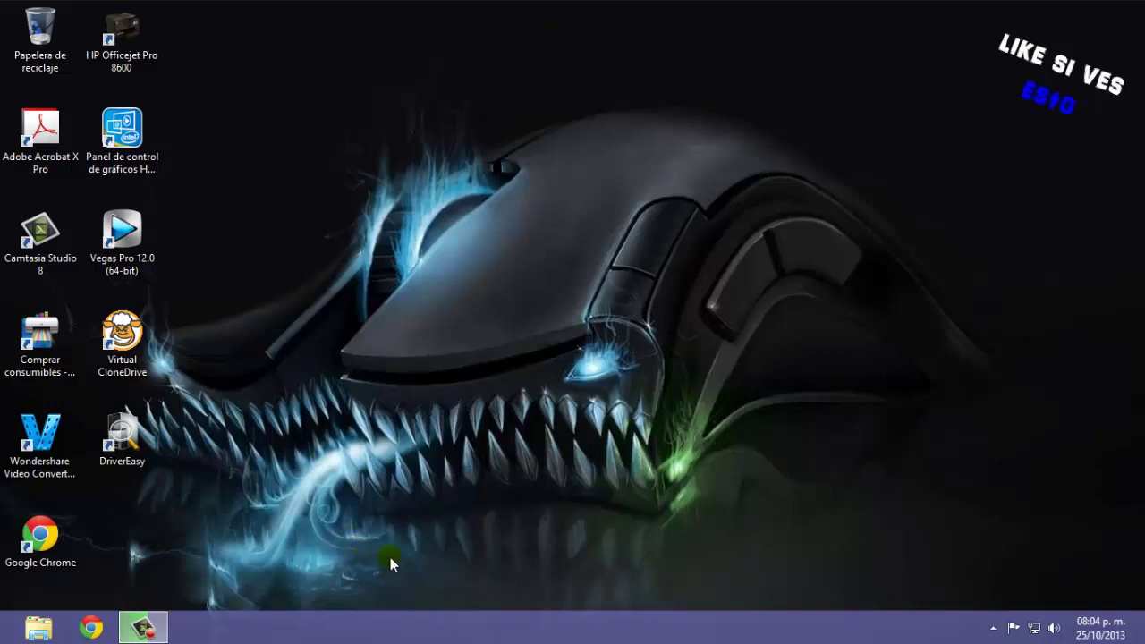
pyautogui.moveTo(619, 585); pyautogui.dragTo(593, 407)
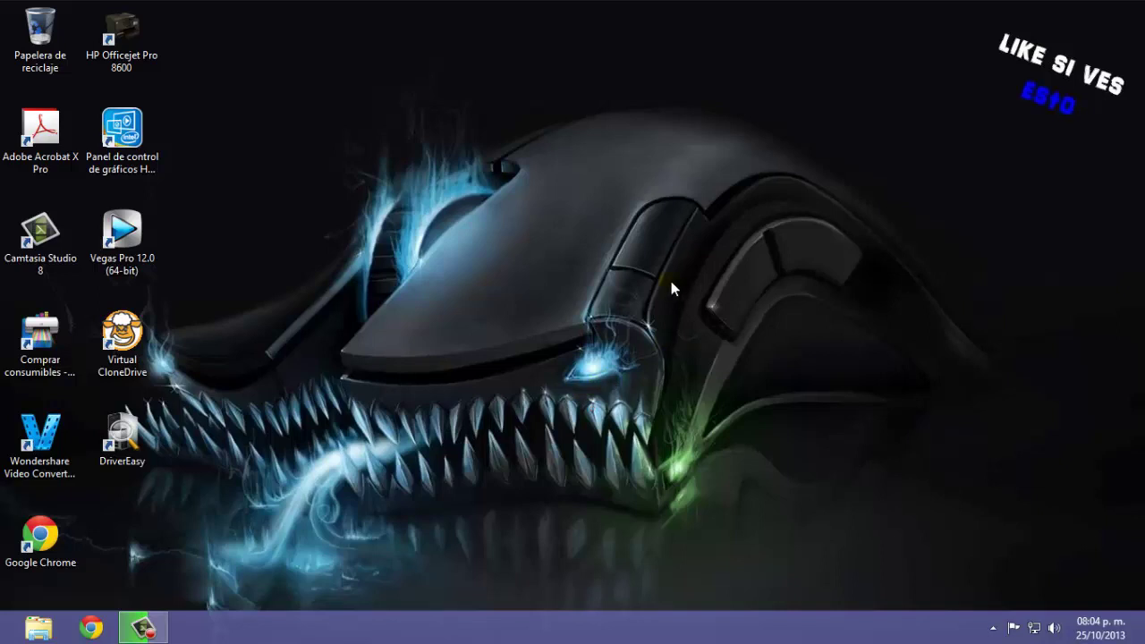